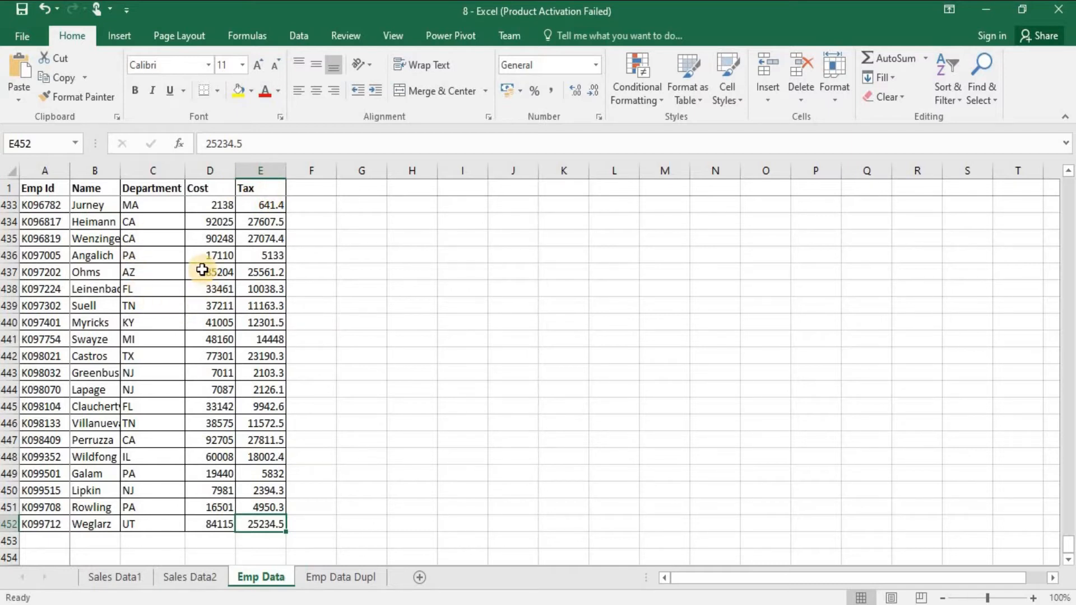
Start a new PivotTable based on the range A1:E452 of the Emp Data sheet
click(269, 479)
key(Left)
key(Down)
key(Right)
key(Down)
key(Down)
key(ctrl+shift+Up)
key(ctrl+shift+Left)
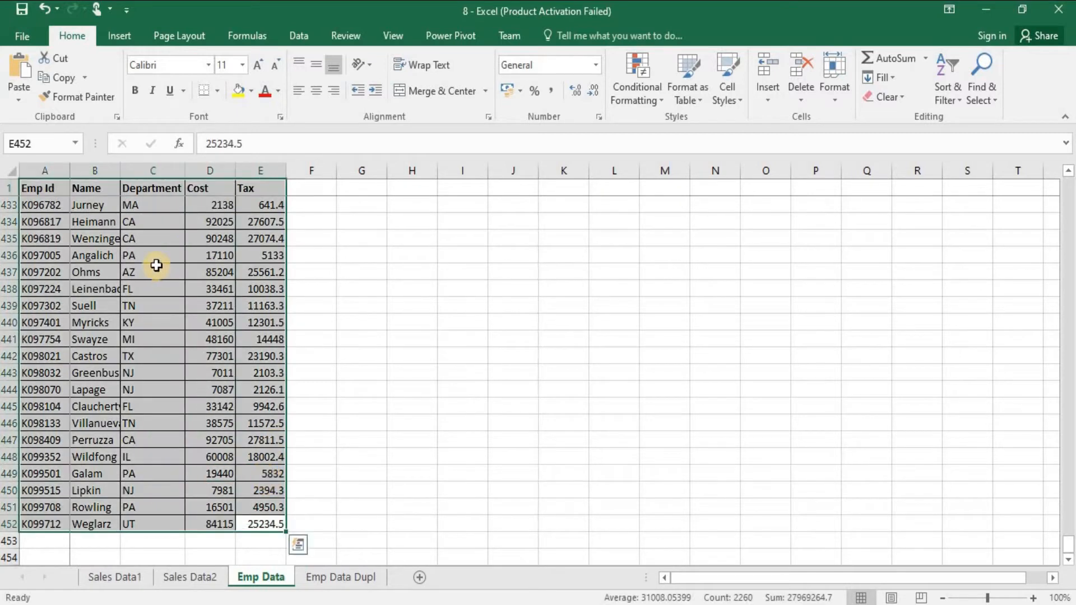
click(120, 37)
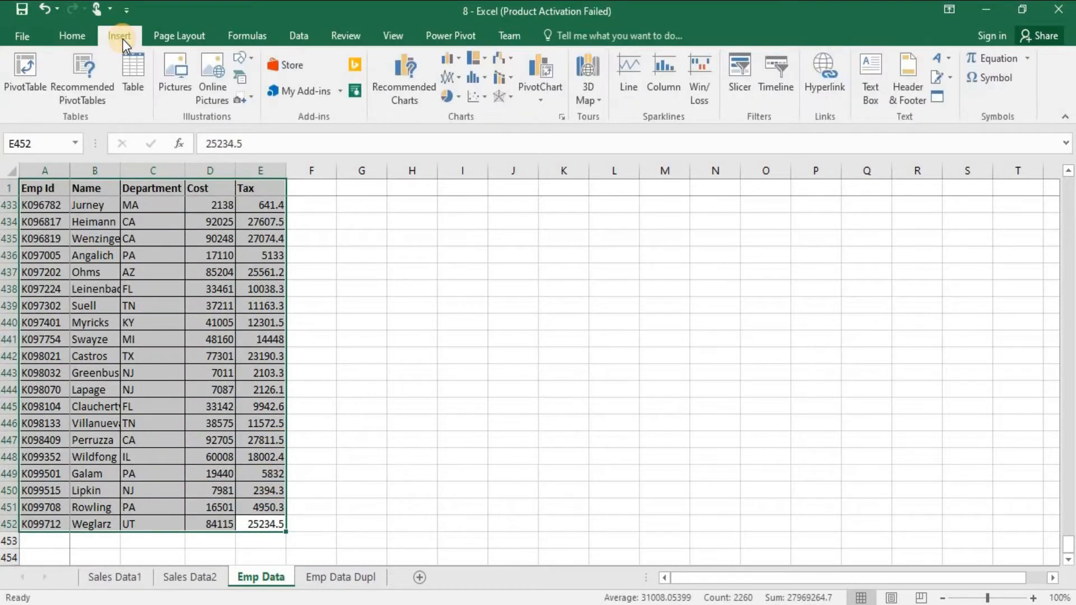
click(42, 86)
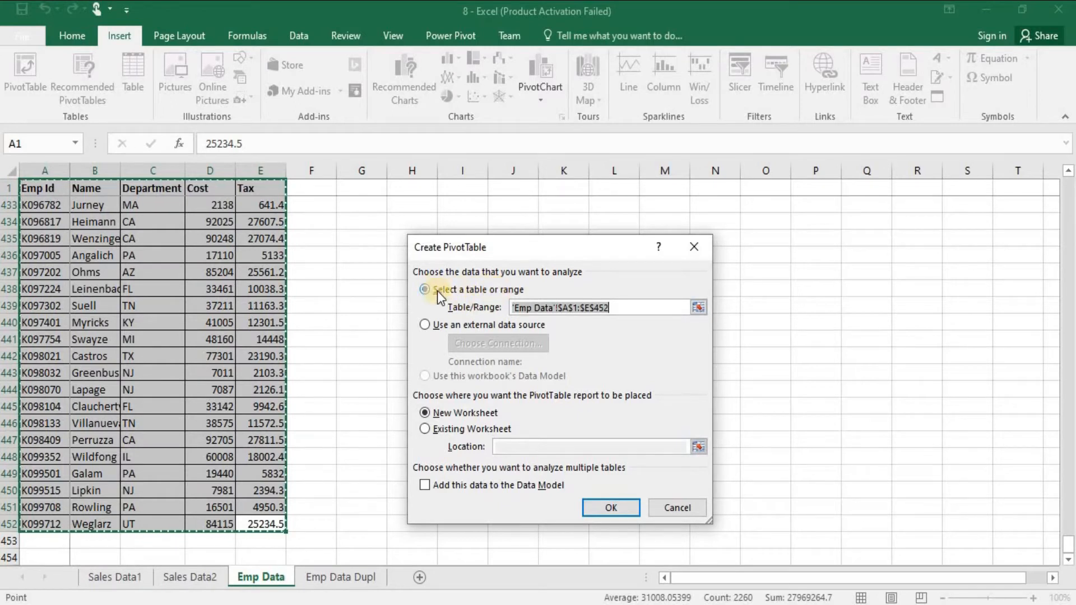
click(622, 308)
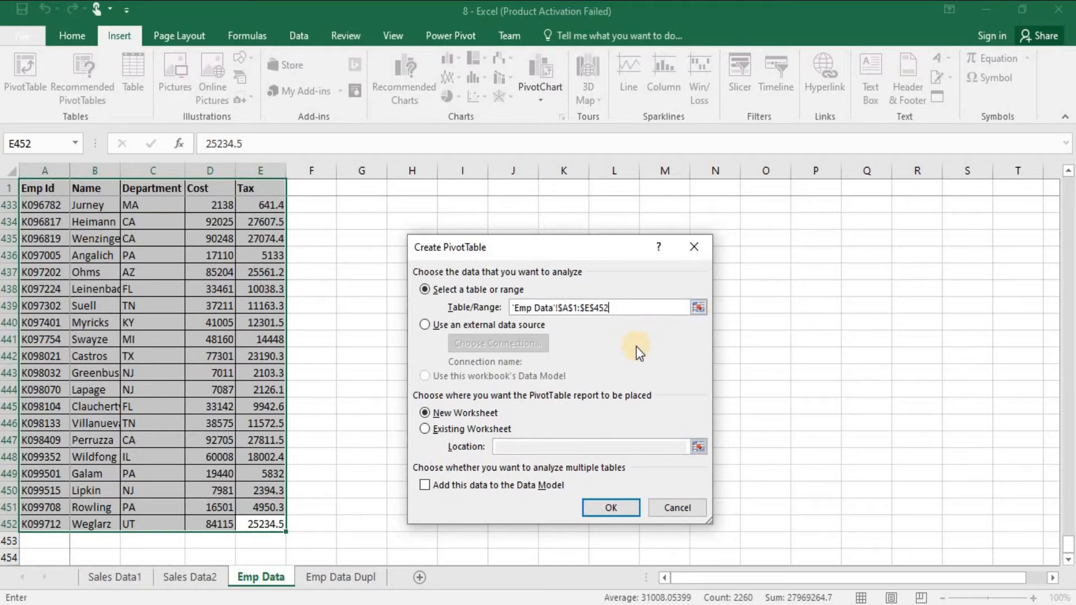
Place the PivotTable on the existing Emp Data worksheet at cell J1 and create it
click(424, 428)
click(425, 429)
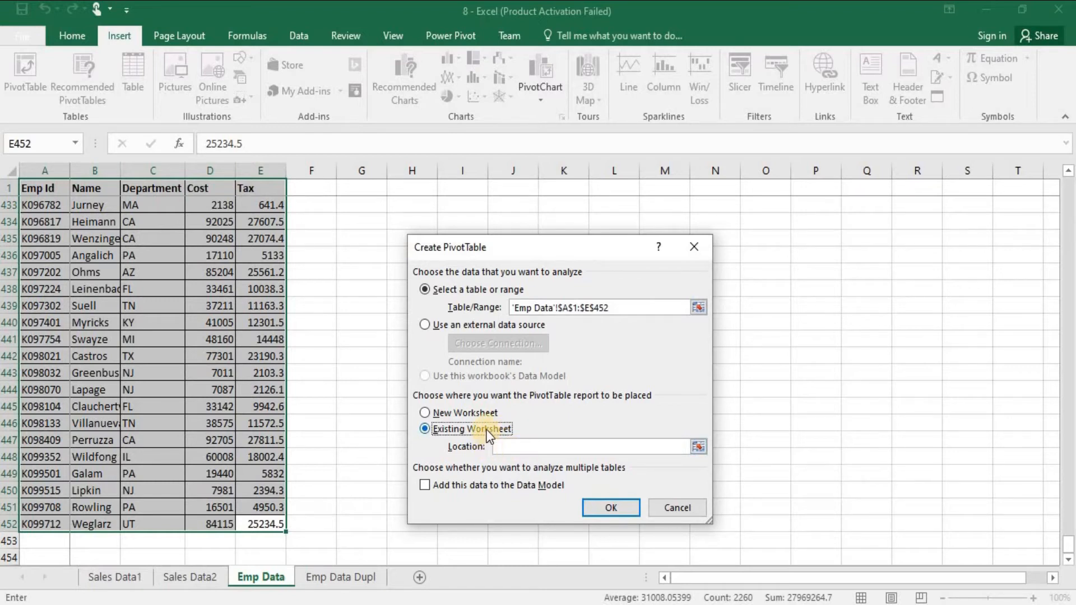
click(698, 447)
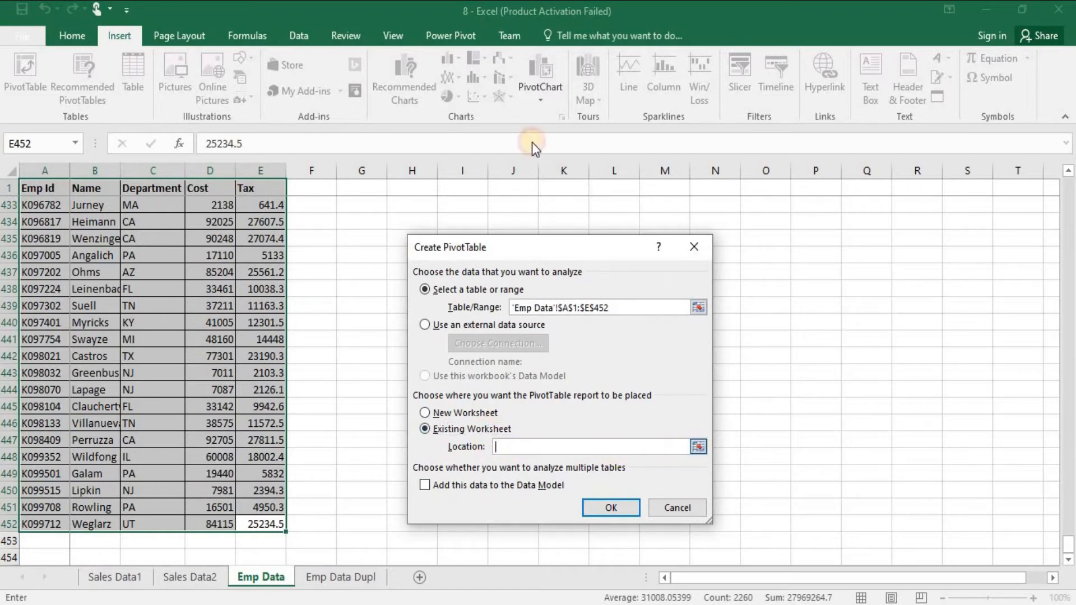
click(510, 185)
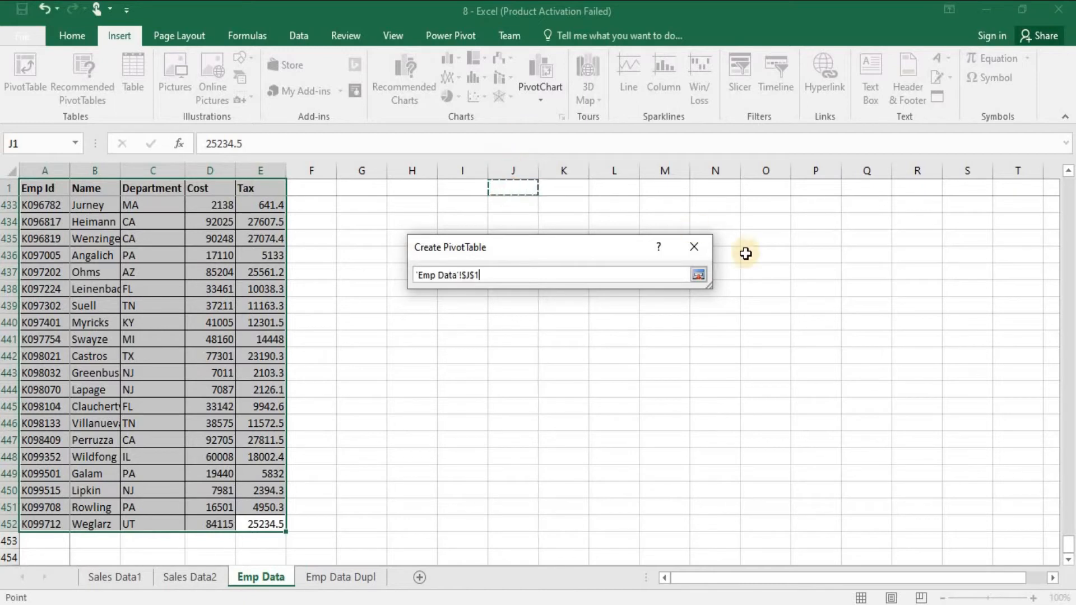
click(698, 274)
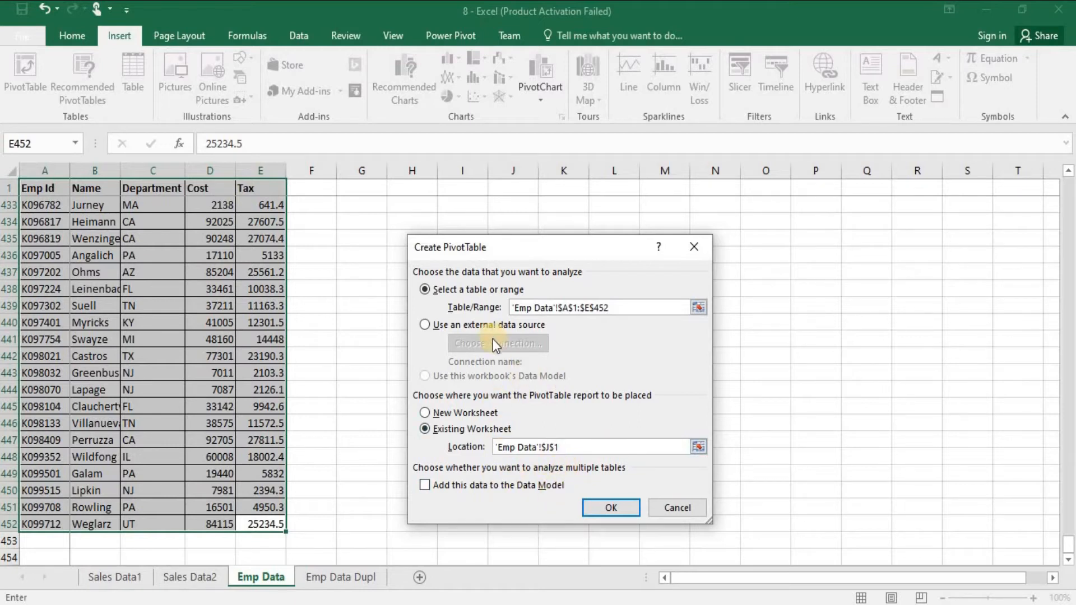
click(611, 508)
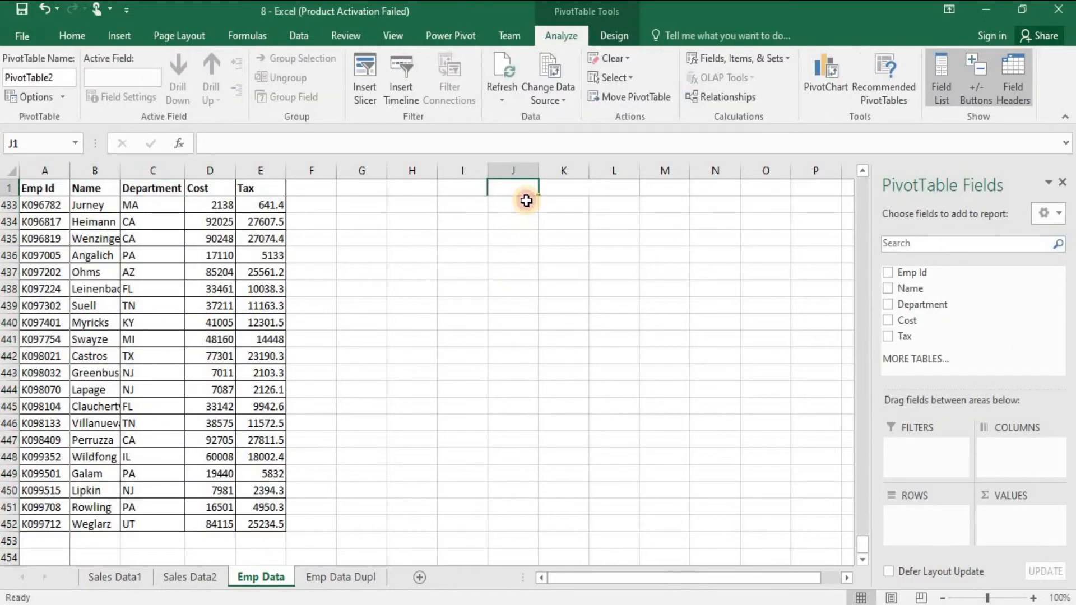
Build the PivotTable at J1 with Department as rows and Emp Id, Cost and Tax as values
click(526, 200)
key(ctrl+Up)
key(Down)
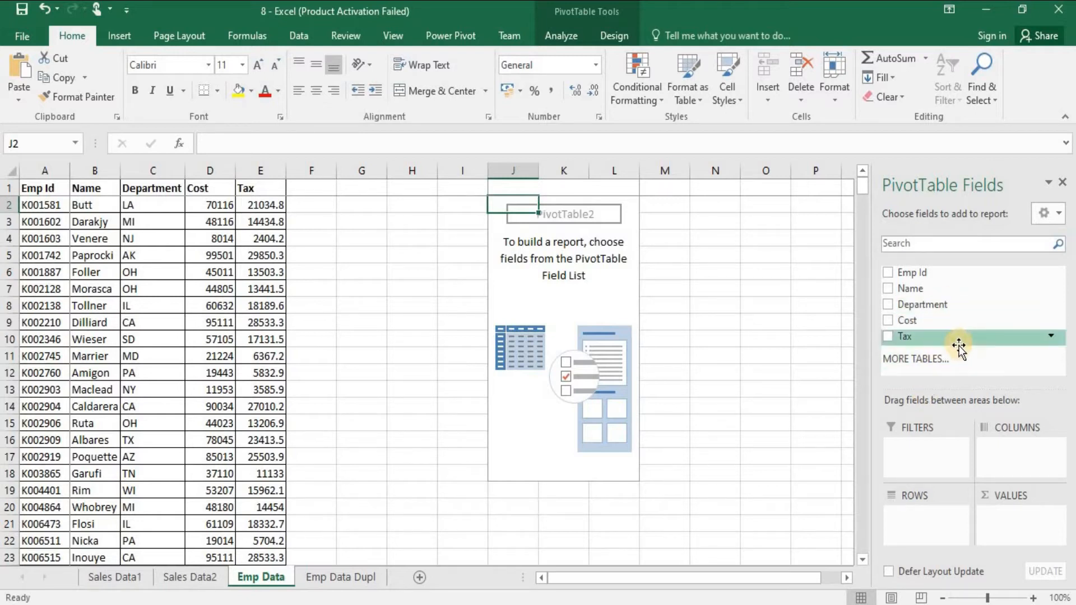
drag(921, 303, 930, 518)
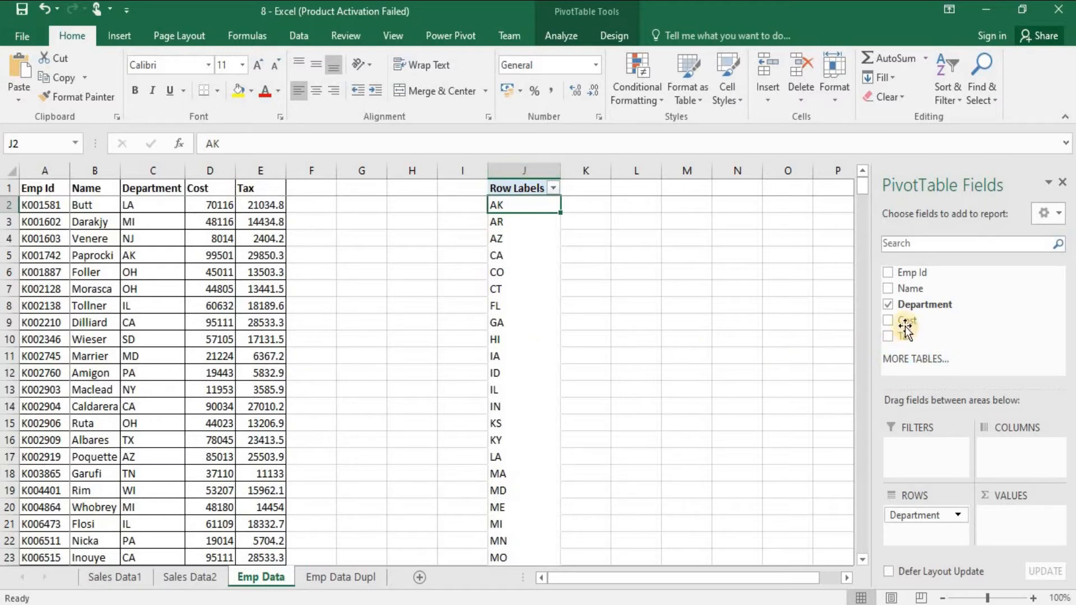
drag(904, 275, 1026, 519)
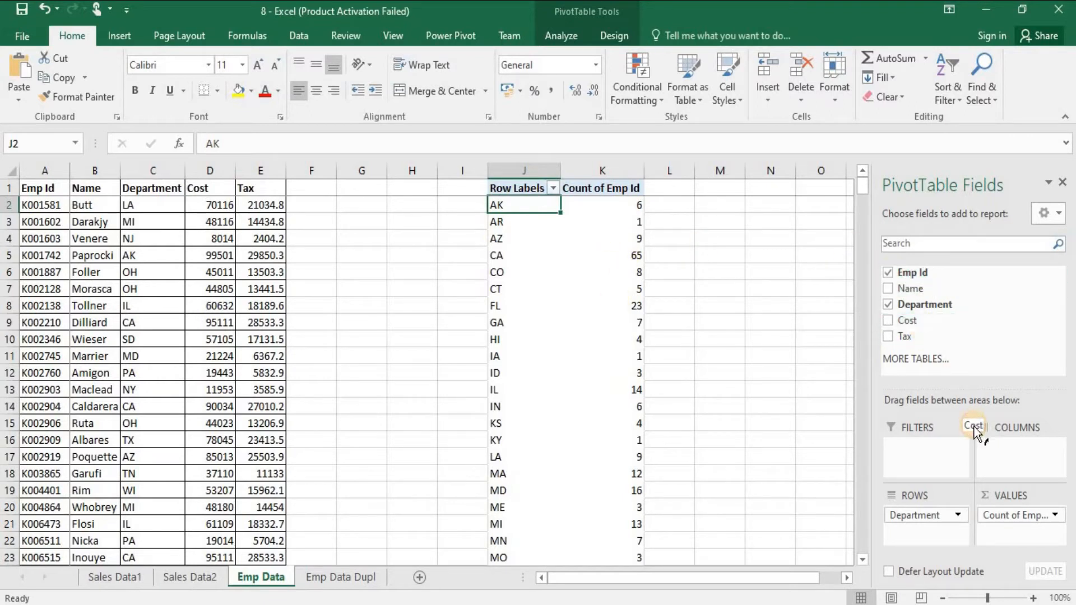
drag(931, 361, 729, 250)
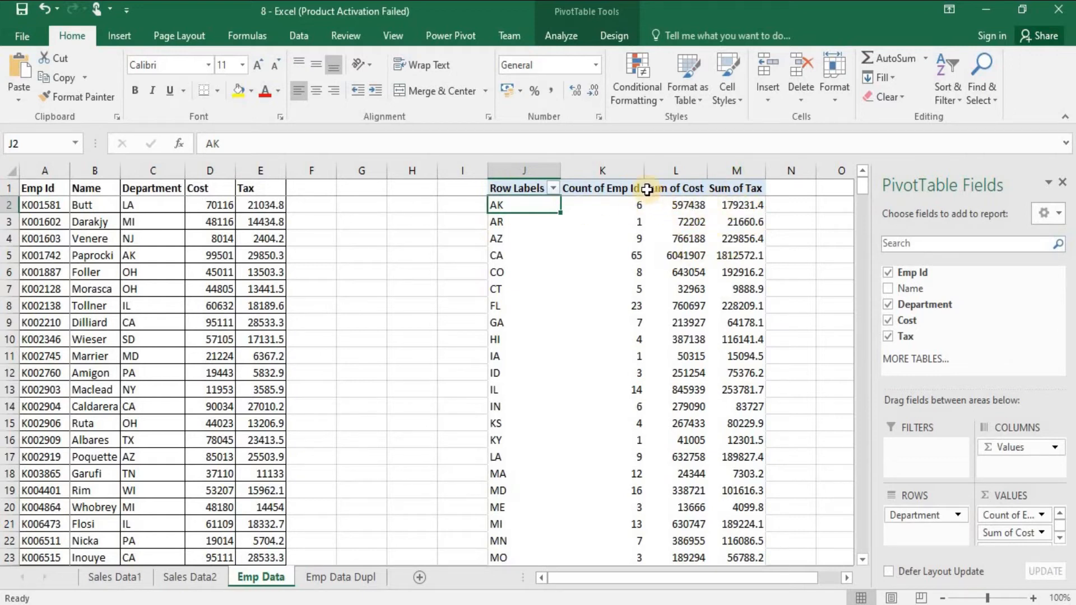
Create a PivotTable on a new worksheet from A1:A452 of Emp Data Dupl and add Emp Id to its rows
mouse_move(625, 299)
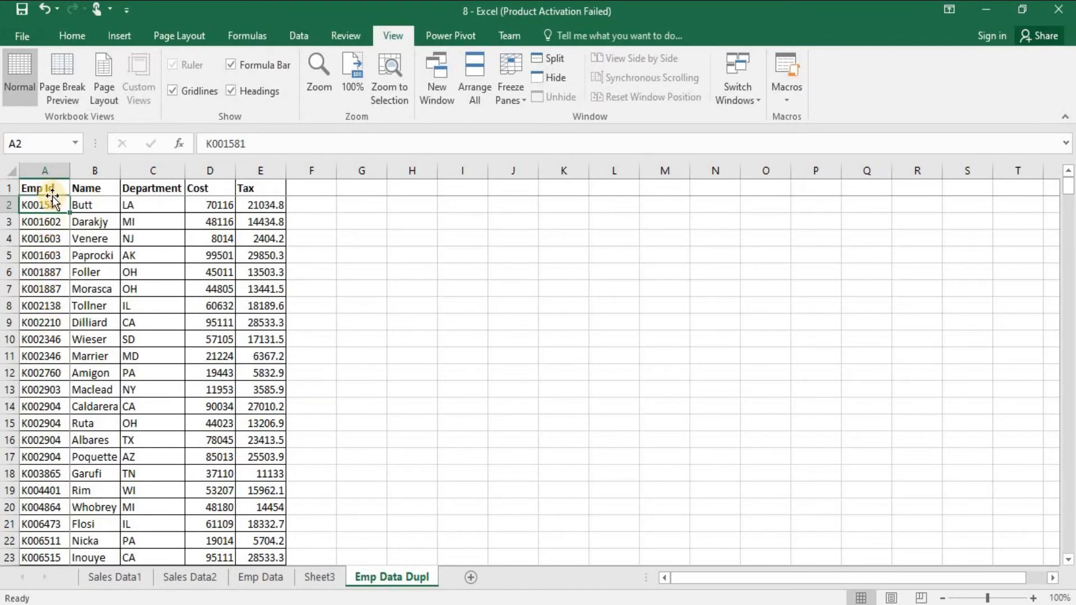
click(41, 265)
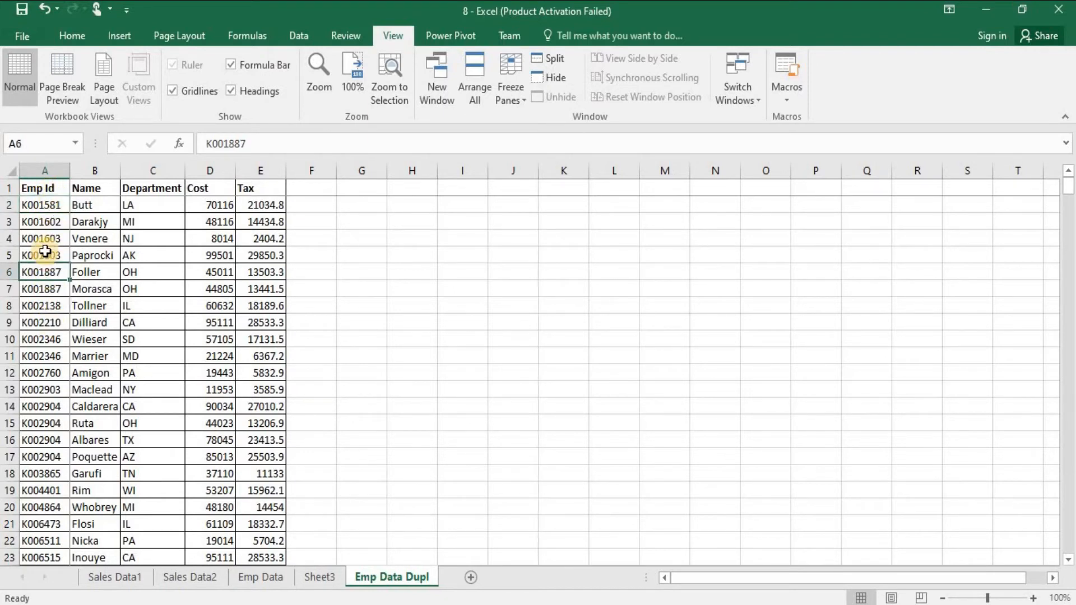
click(45, 253)
click(53, 287)
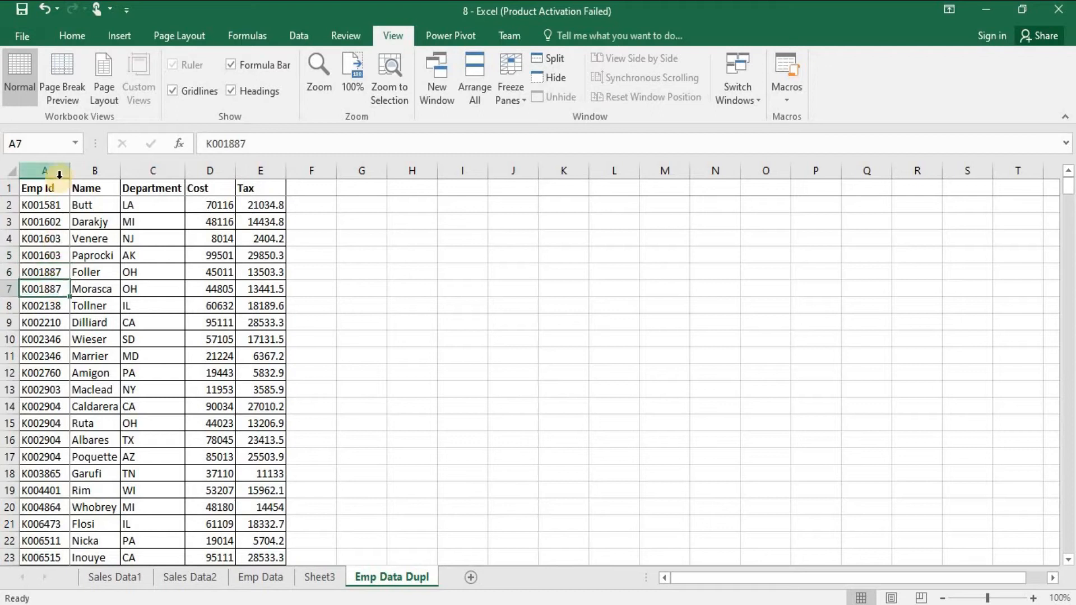
click(47, 210)
key(Up)
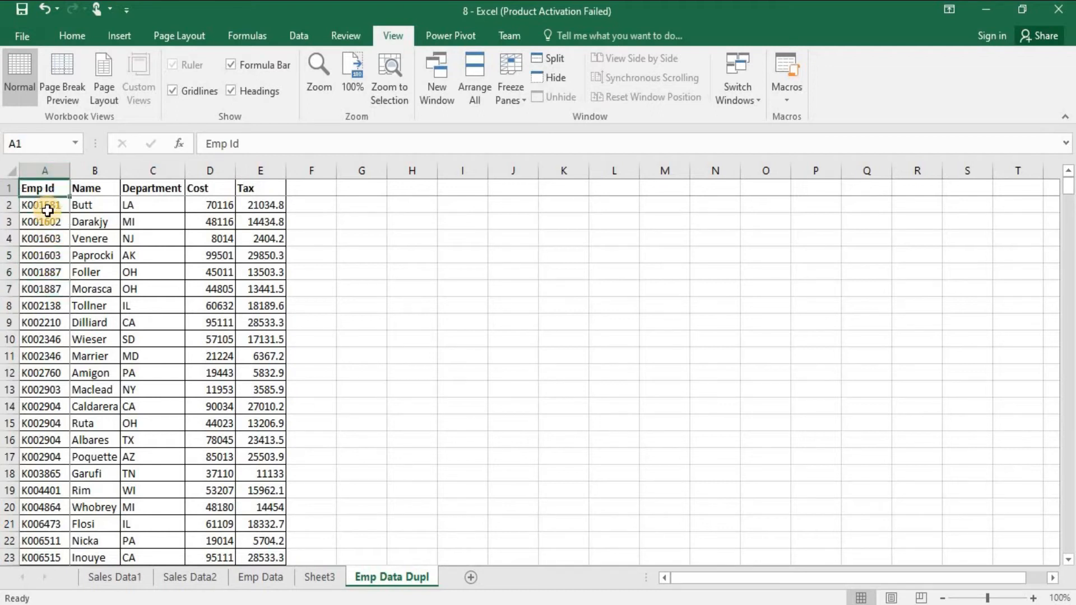
key(ctrl+shift+Down)
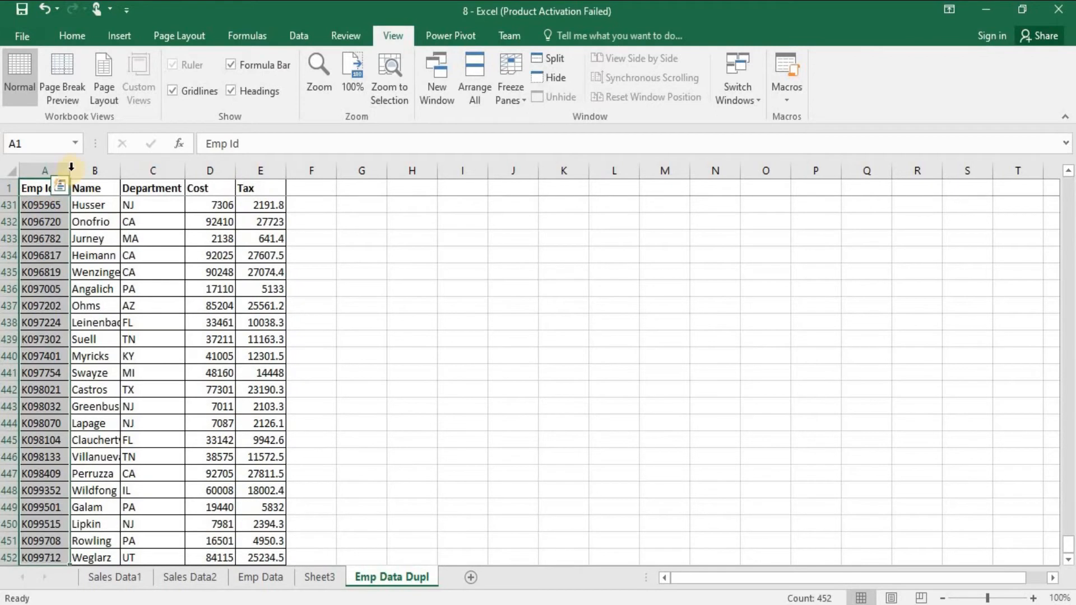
click(122, 37)
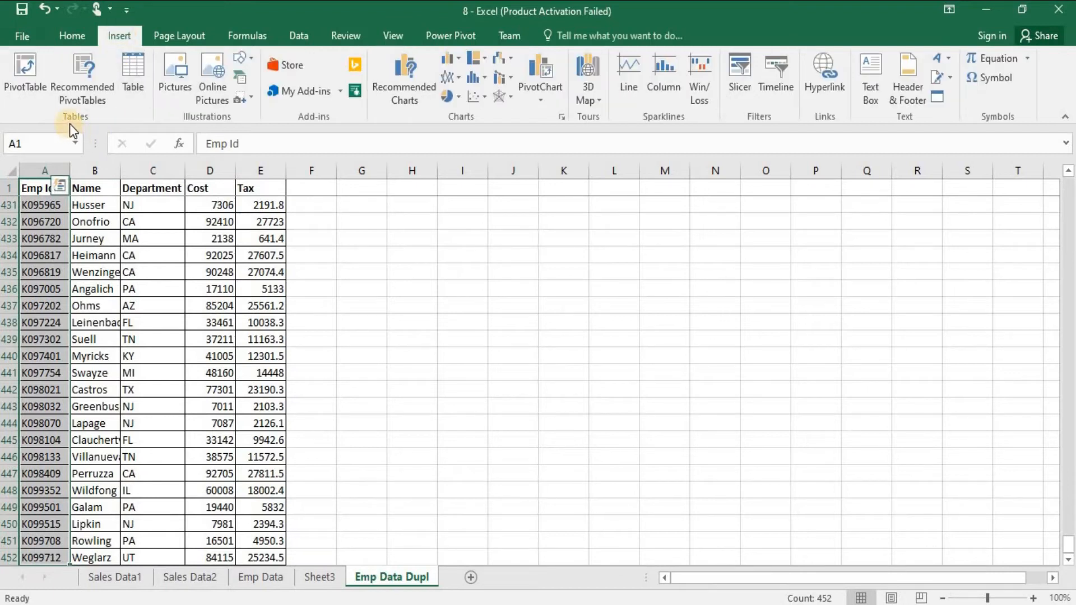
click(42, 90)
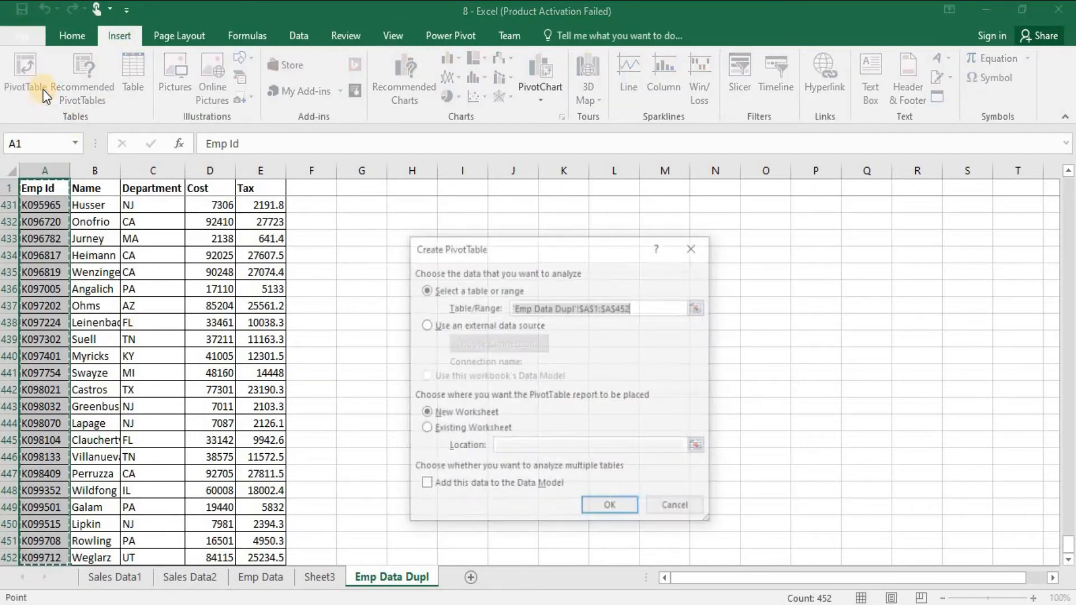
click(593, 507)
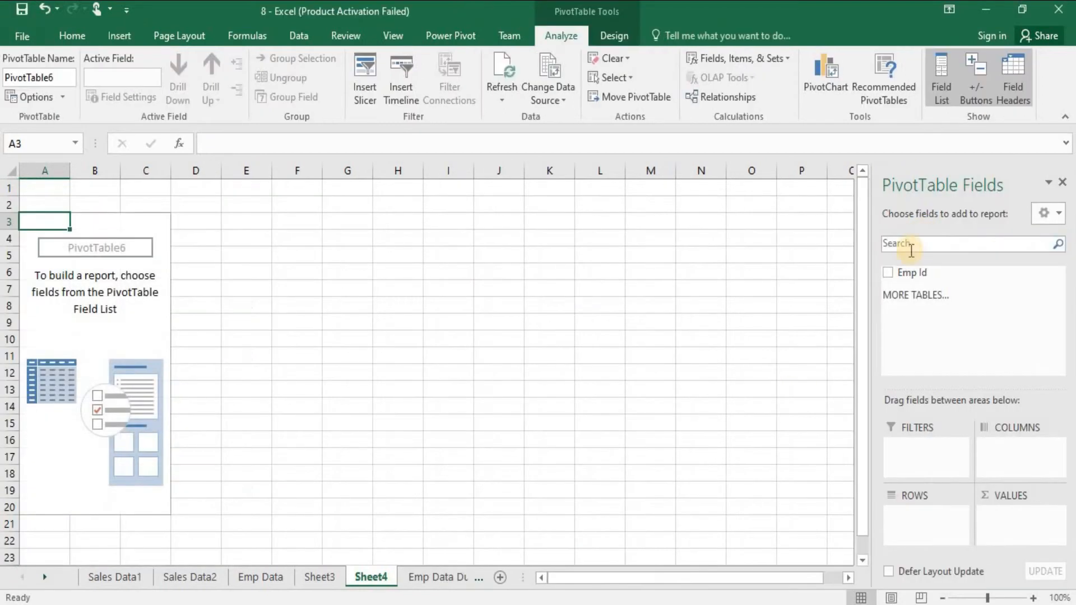
drag(912, 272, 915, 524)
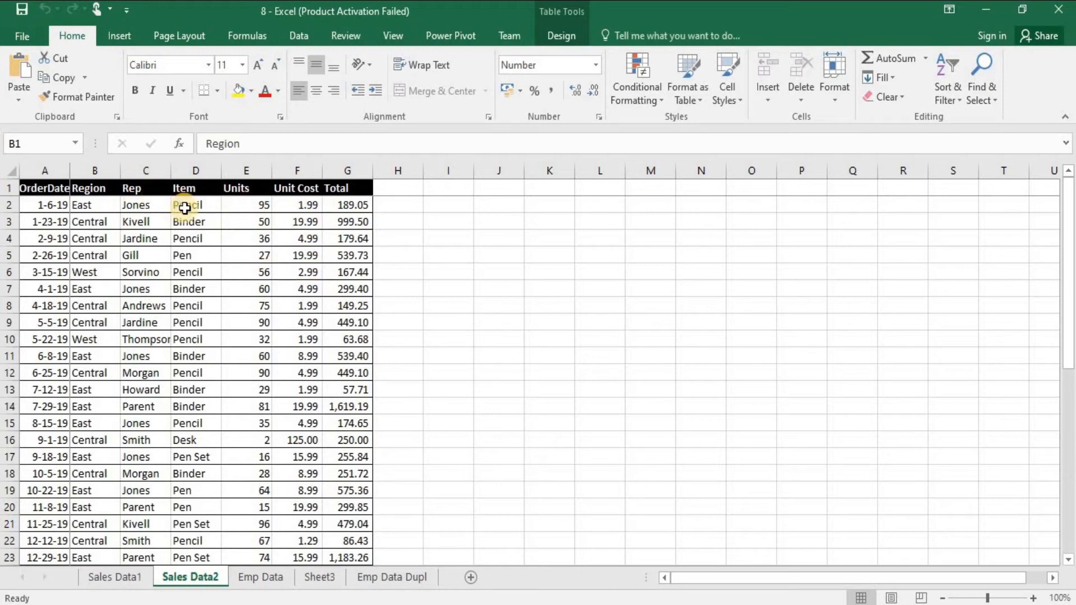
Create a PivotTable on a new worksheet from B1:G44 of Sales Data2 using the PivotTable and PivotChart Wizard
click(113, 231)
key(ctrl+Up)
key(Down)
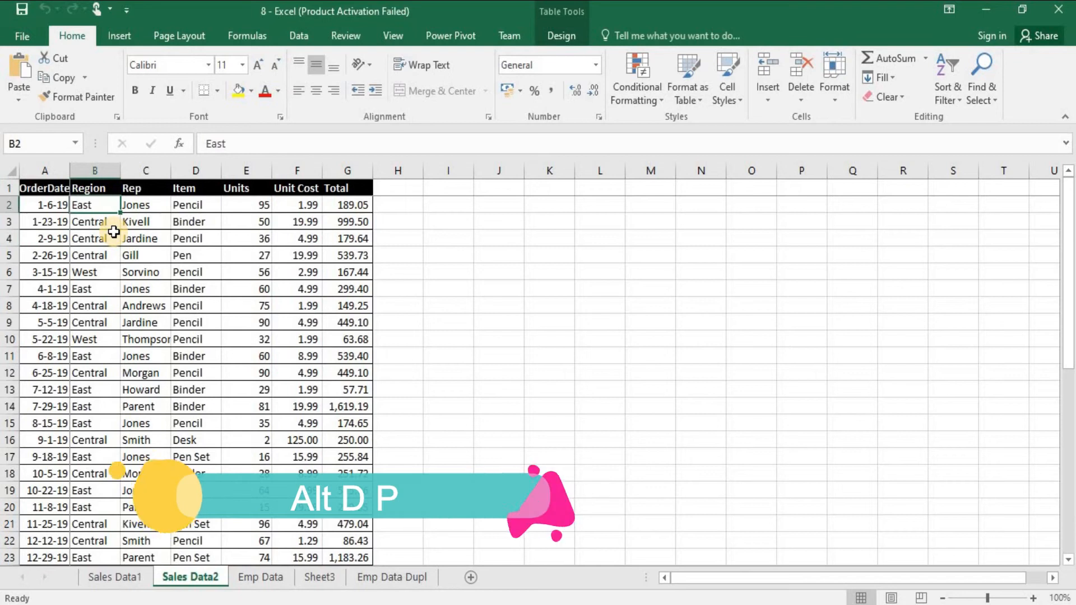
key(Up)
key(ctrl+shift+Right)
key(ctrl+shift+Down)
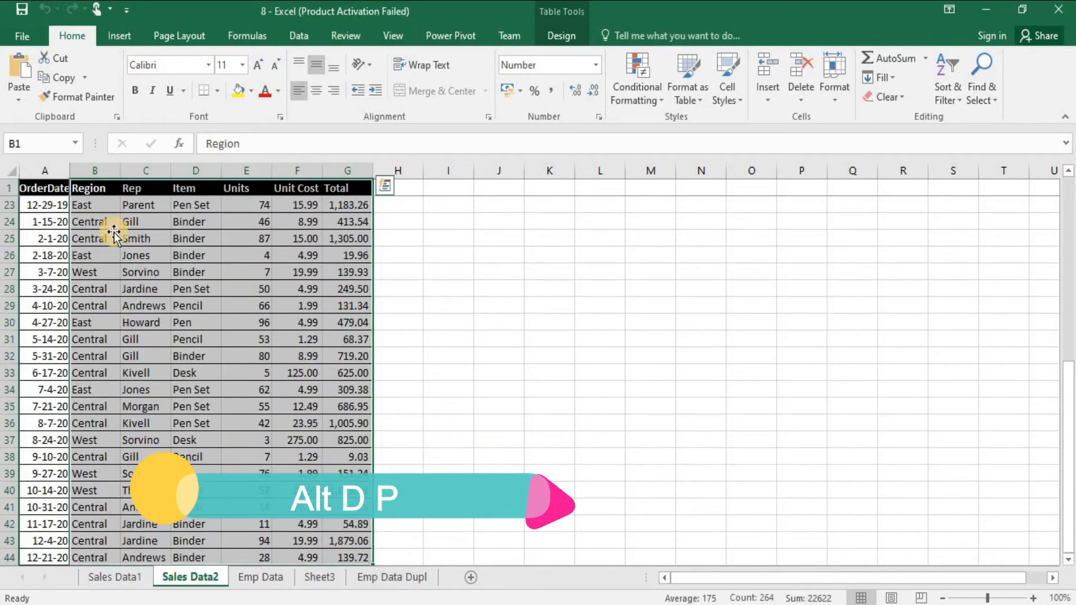
key(alt+d)
key(p)
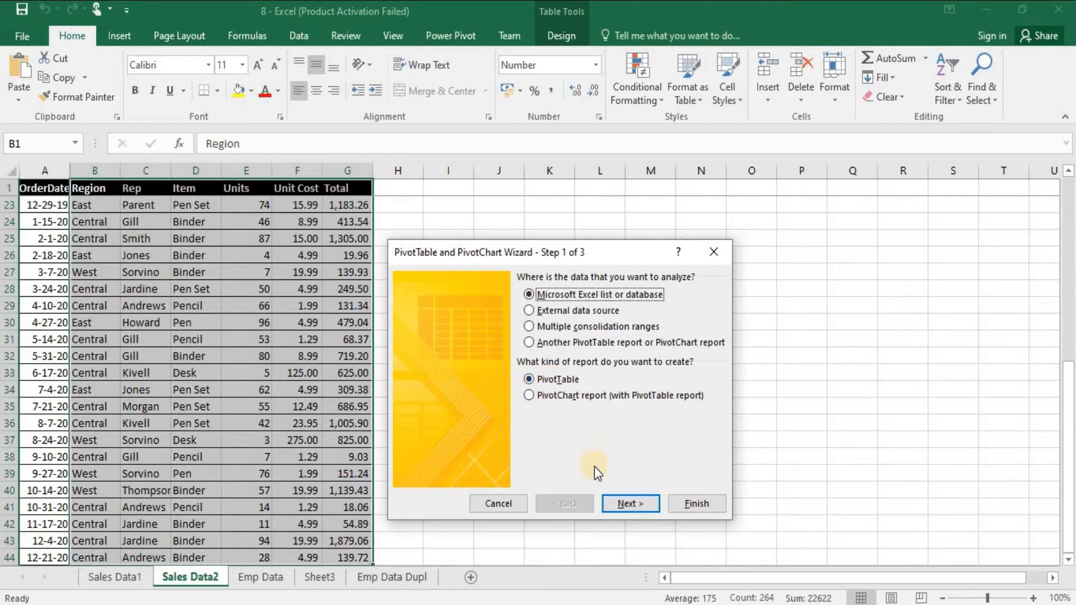
click(619, 503)
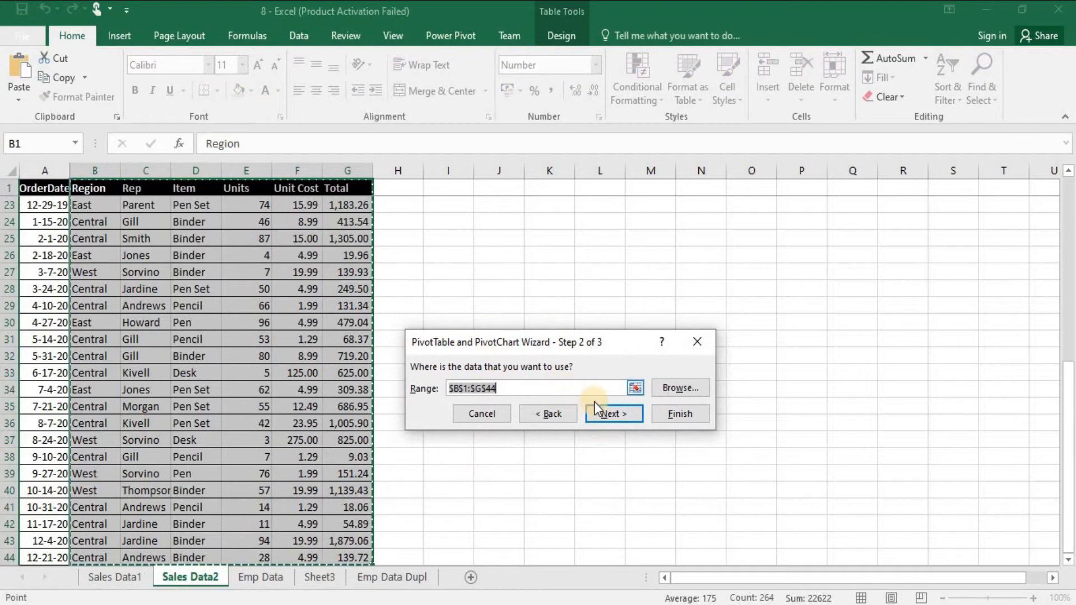
click(611, 416)
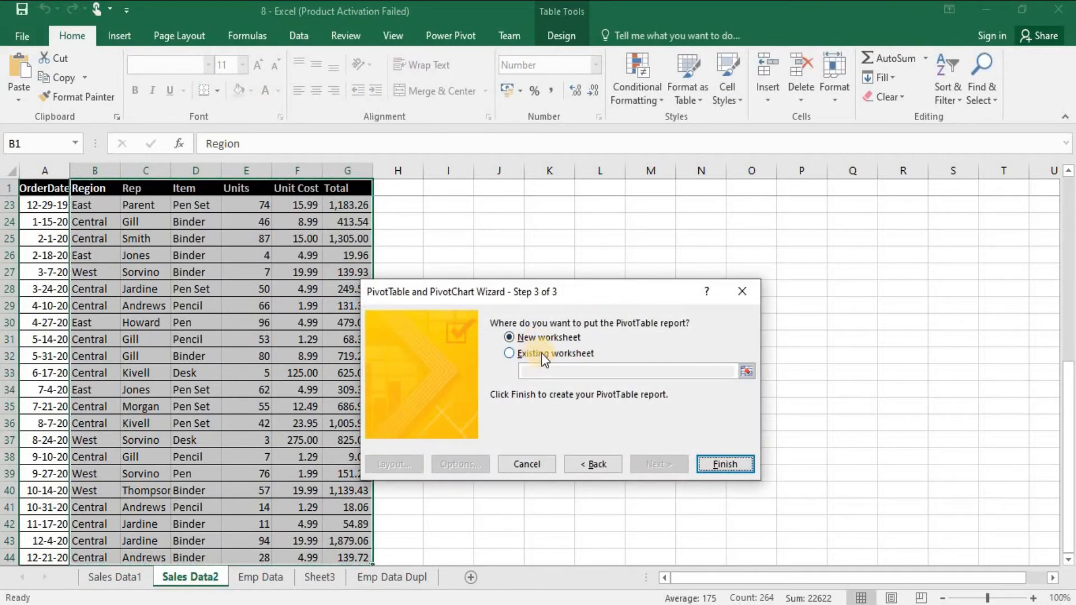
click(540, 339)
click(713, 464)
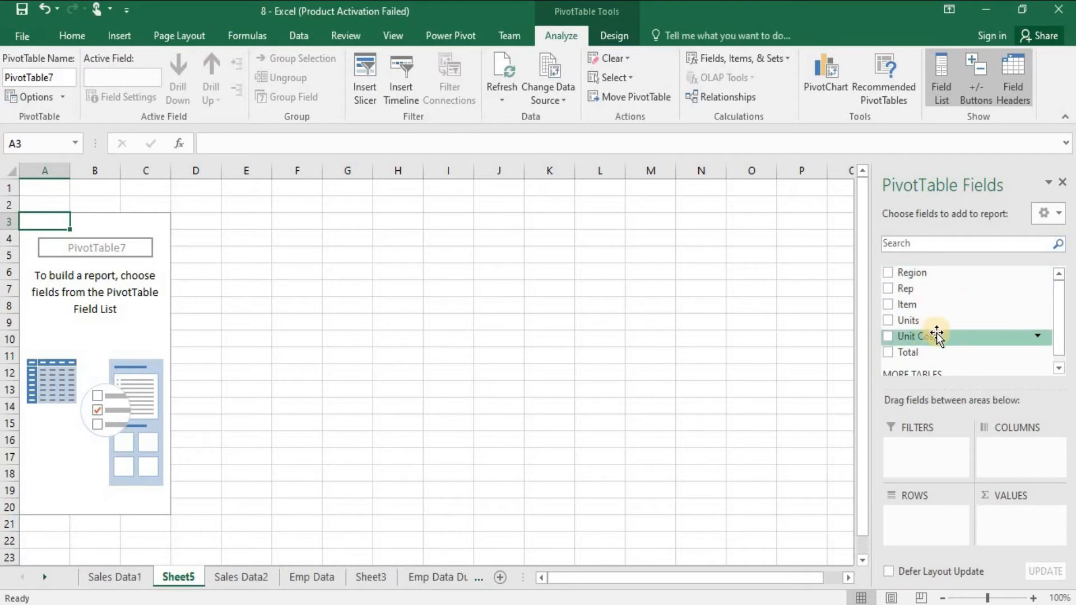
Add Region to the rows and Unit Cost and Total to the values of the new PivotTable
drag(925, 272, 927, 527)
drag(919, 336, 1009, 521)
drag(908, 345, 998, 538)
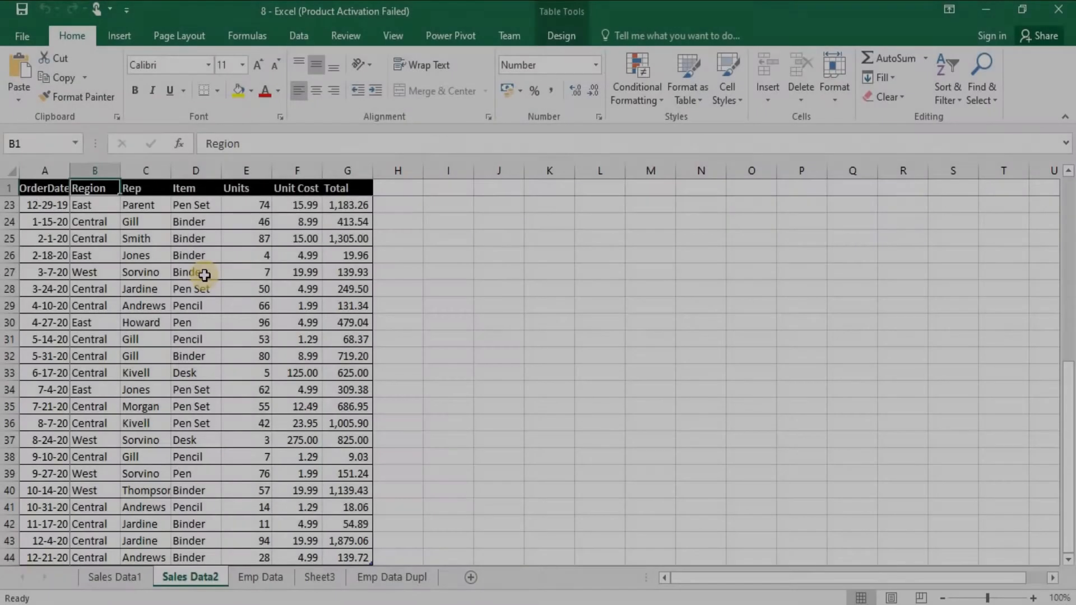
Create another PivotTable from B1:G44 of Sales Data2 with the wizard's default settings, with Region as rows and Units as values
key(ctrl+a)
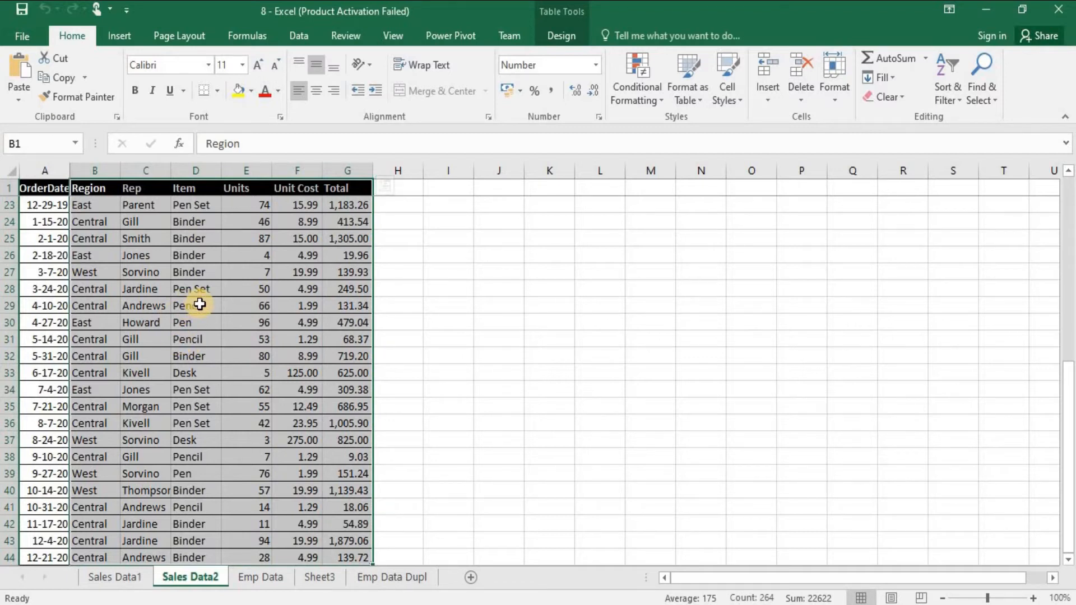
key(alt+d)
key(p)
key(f)
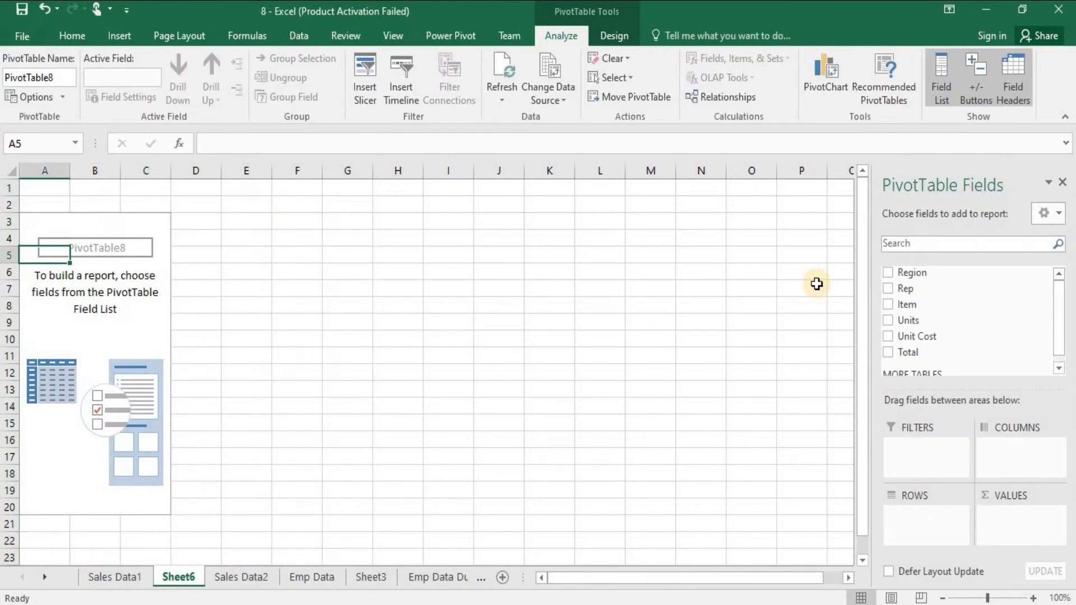
drag(913, 273, 931, 510)
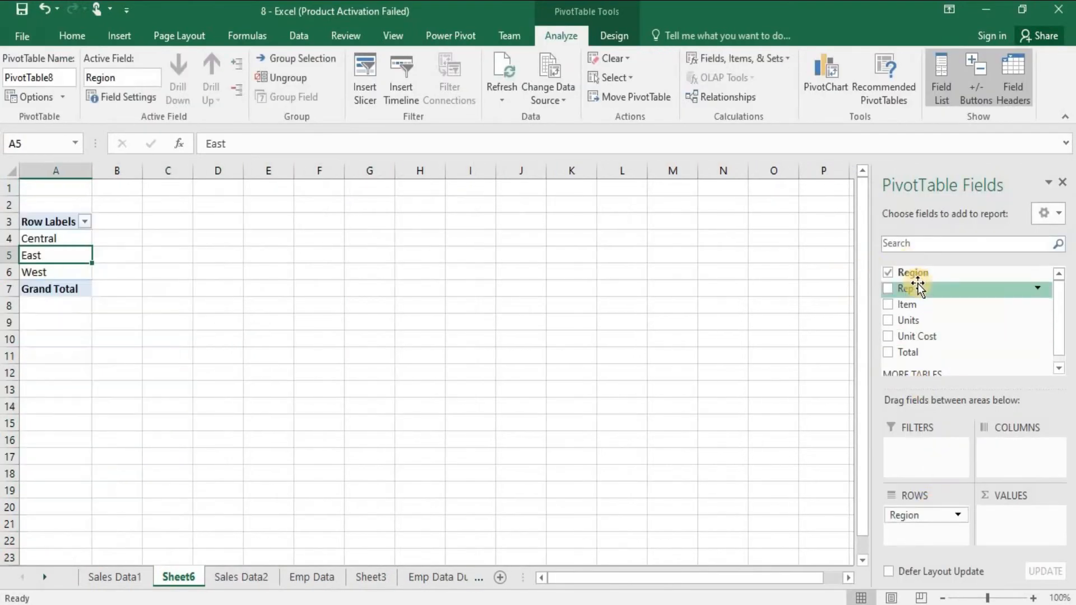
drag(914, 320, 1009, 519)
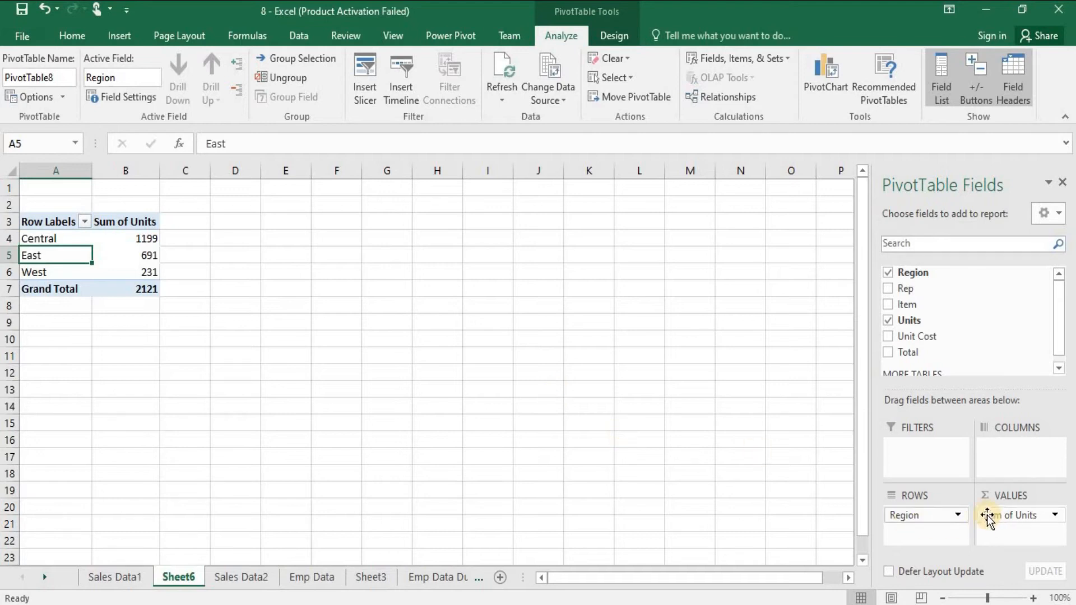
Change the Units value field of the PivotTable to be summarized by Count
click(1054, 516)
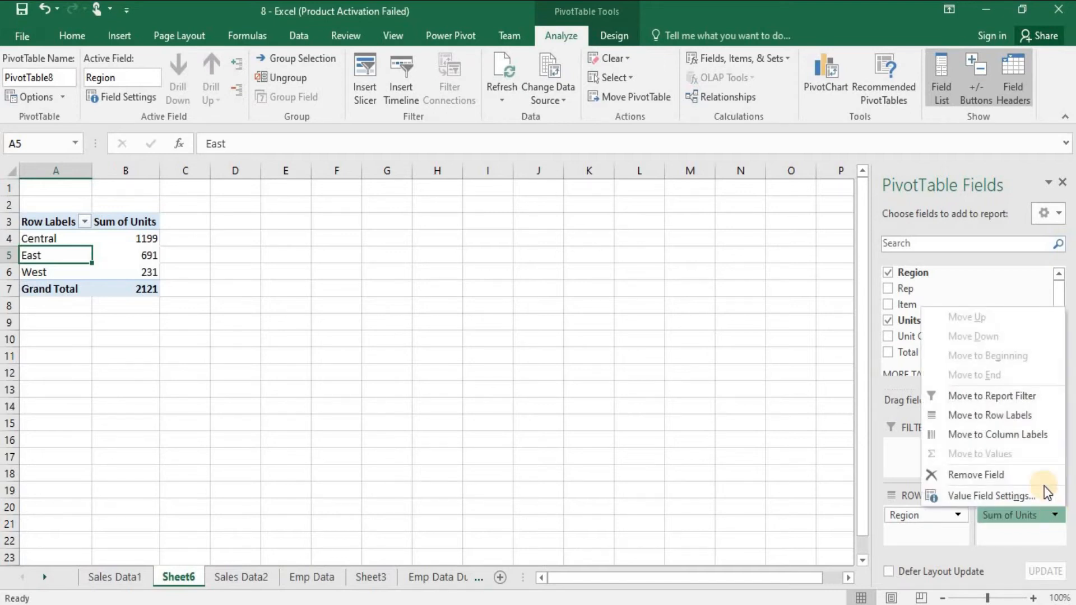
click(969, 496)
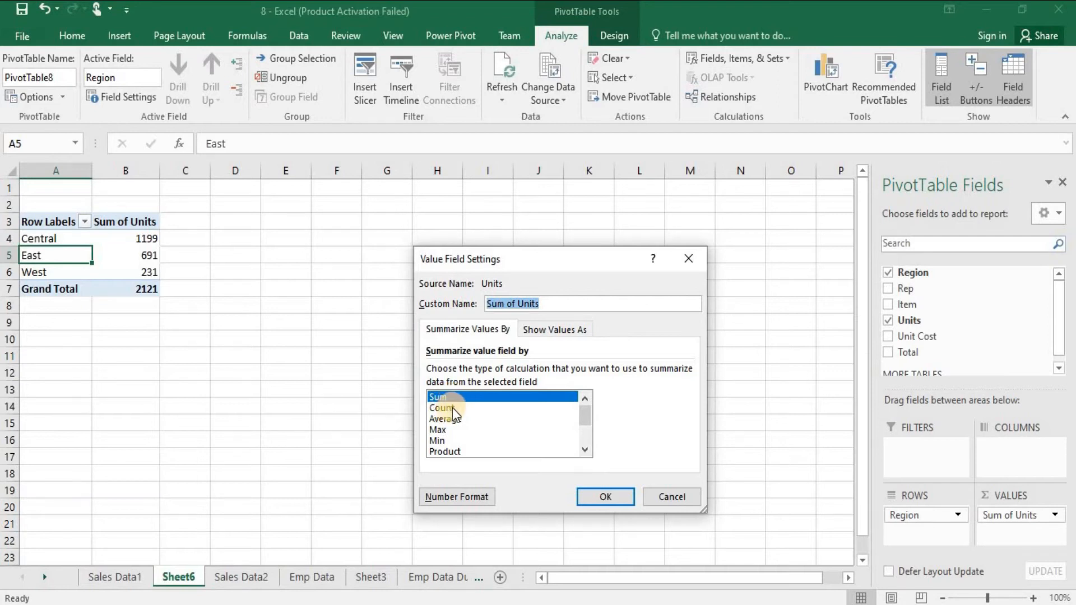
click(450, 408)
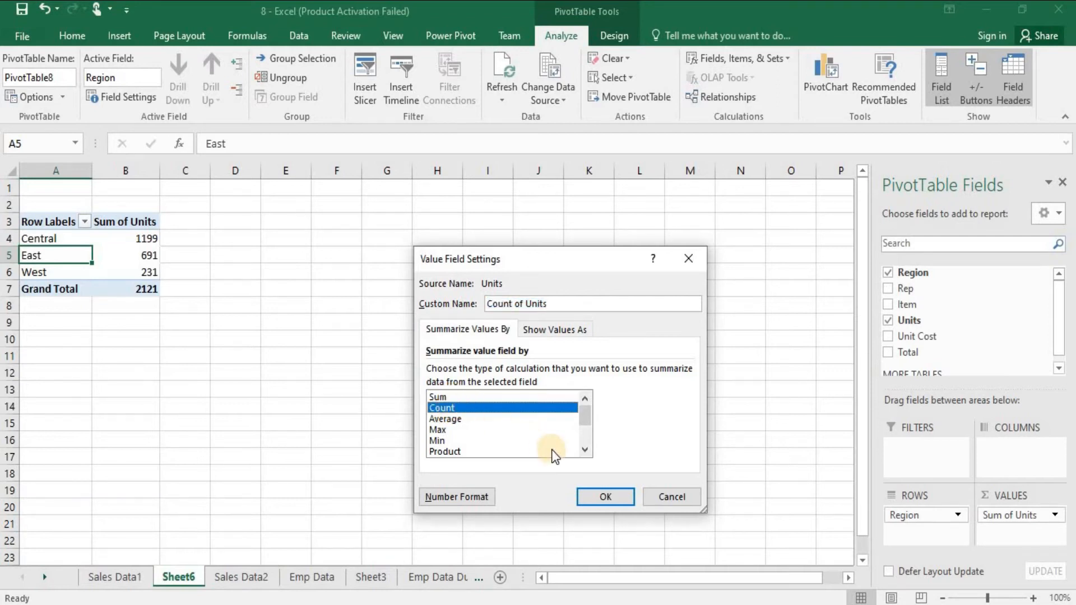
click(599, 498)
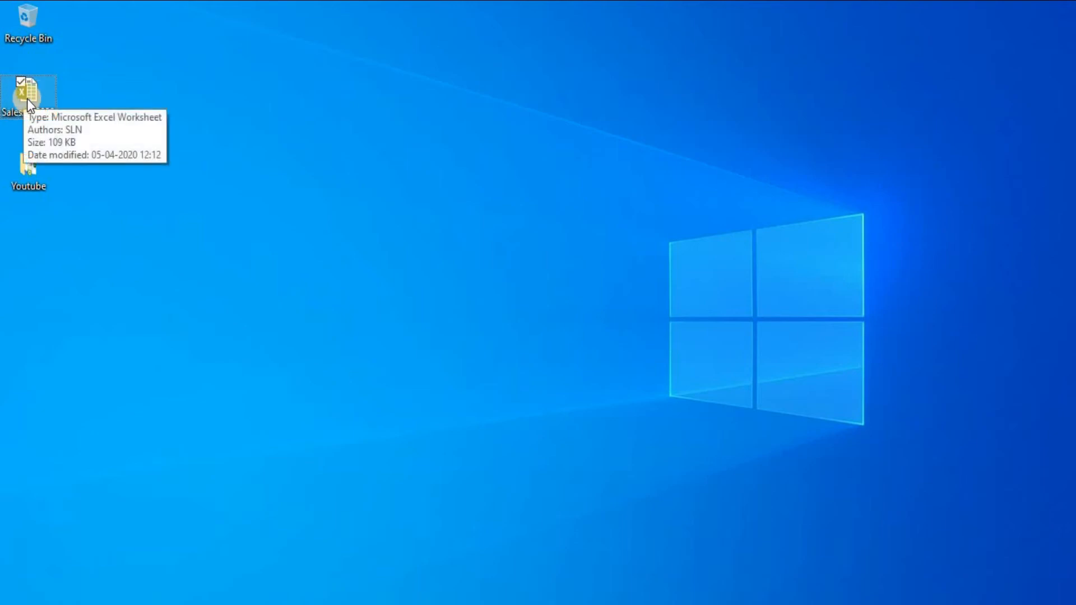
Open the SalesJan2020 workbook from the desktop to view its data
double_click(29, 93)
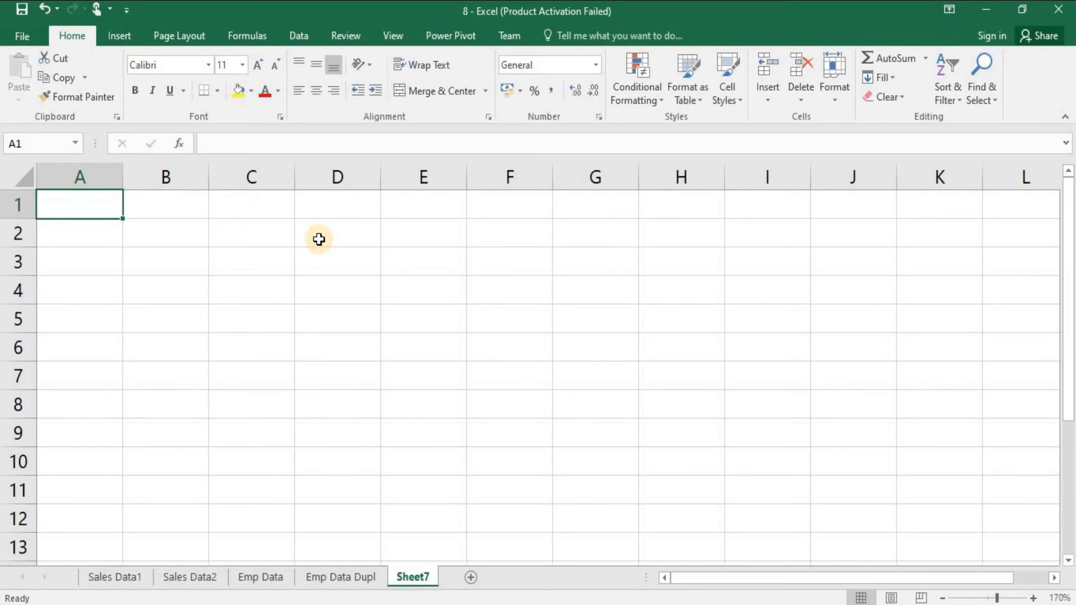
Start a PivotTable on Sheet7 with an external data source and list only the connection files on this computer
click(119, 31)
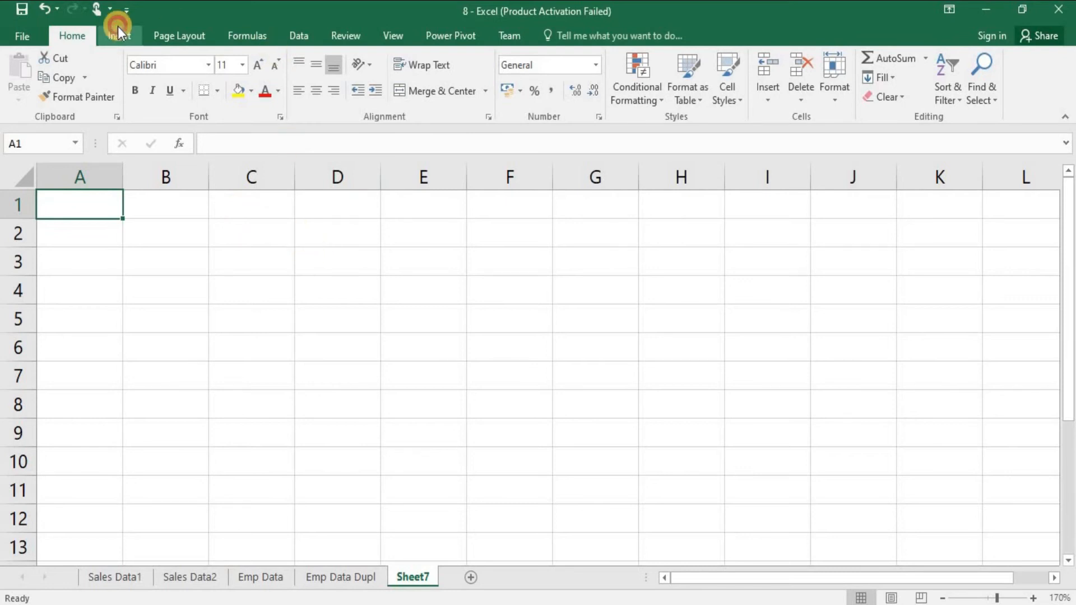
click(31, 83)
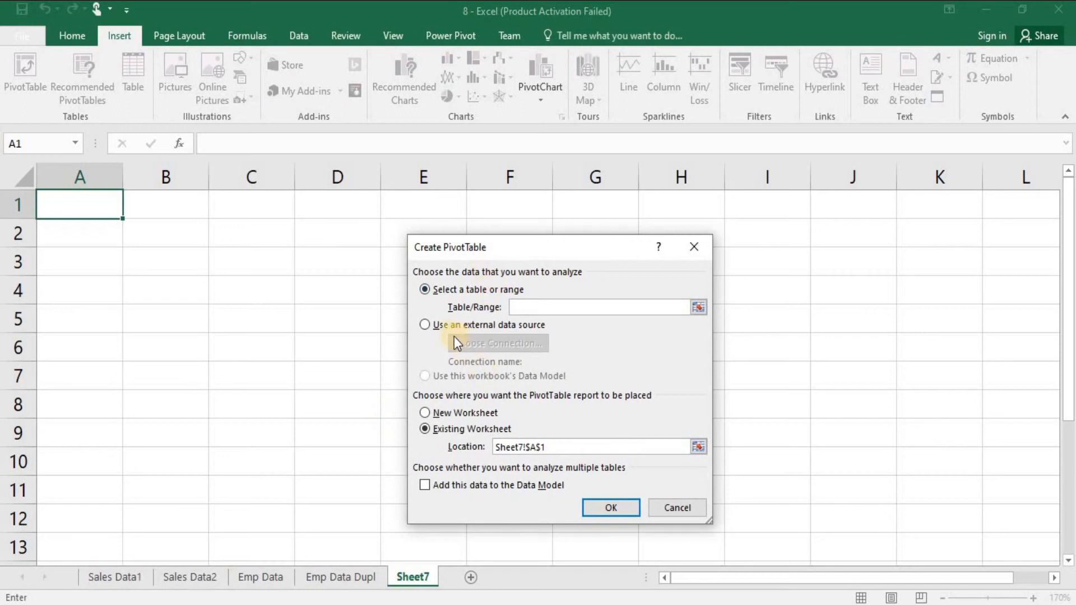
click(439, 325)
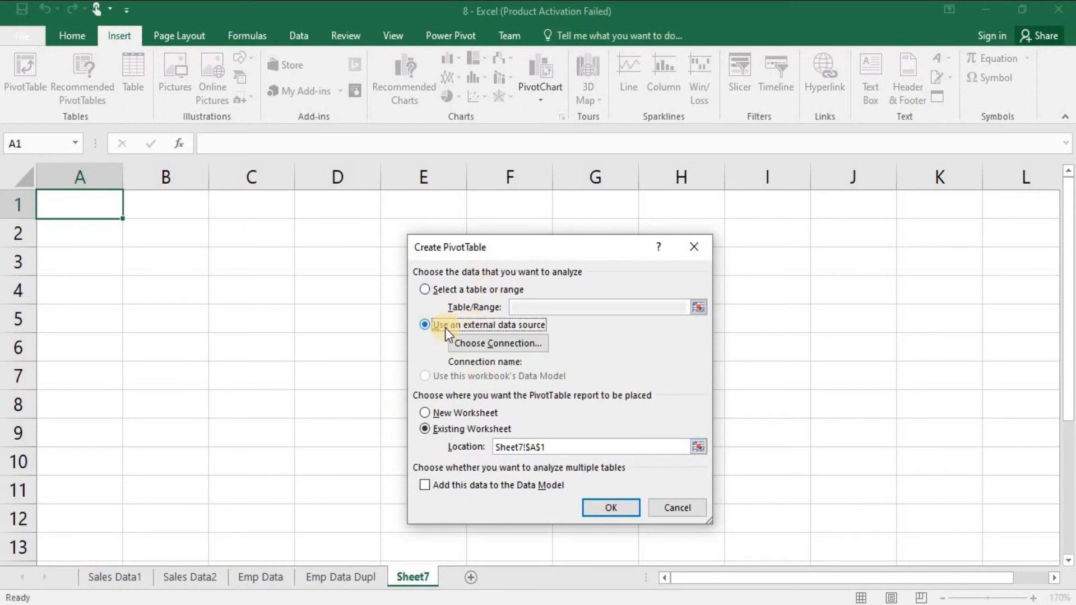
click(481, 343)
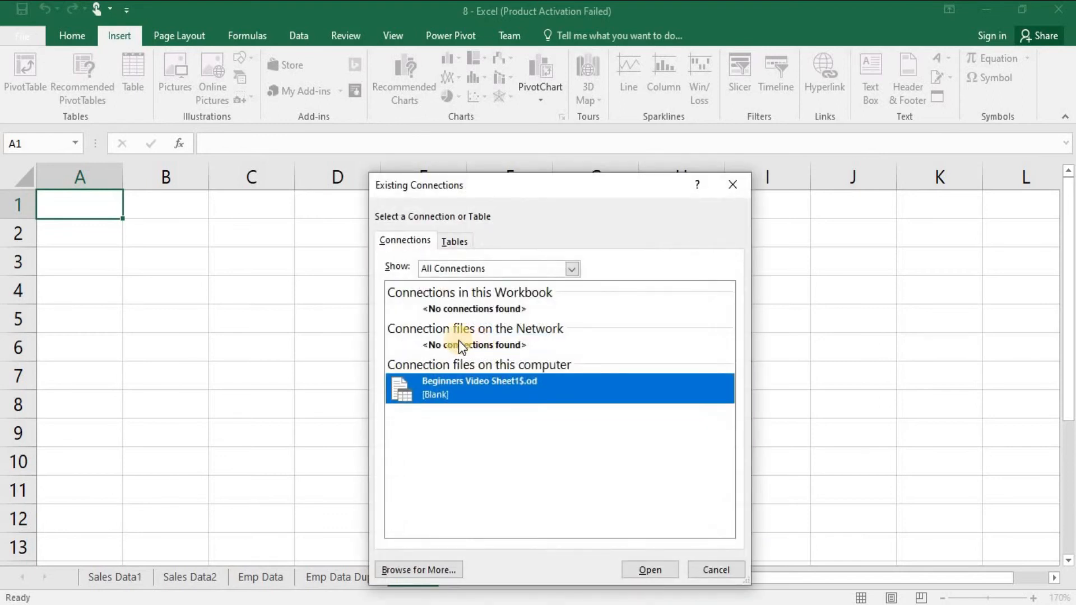
click(459, 270)
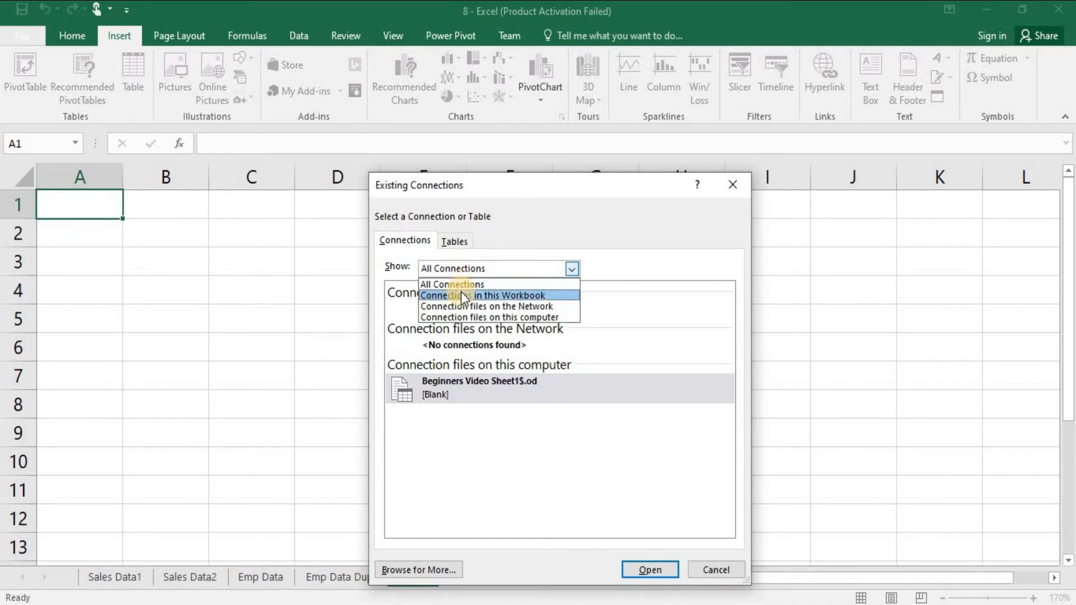
click(479, 316)
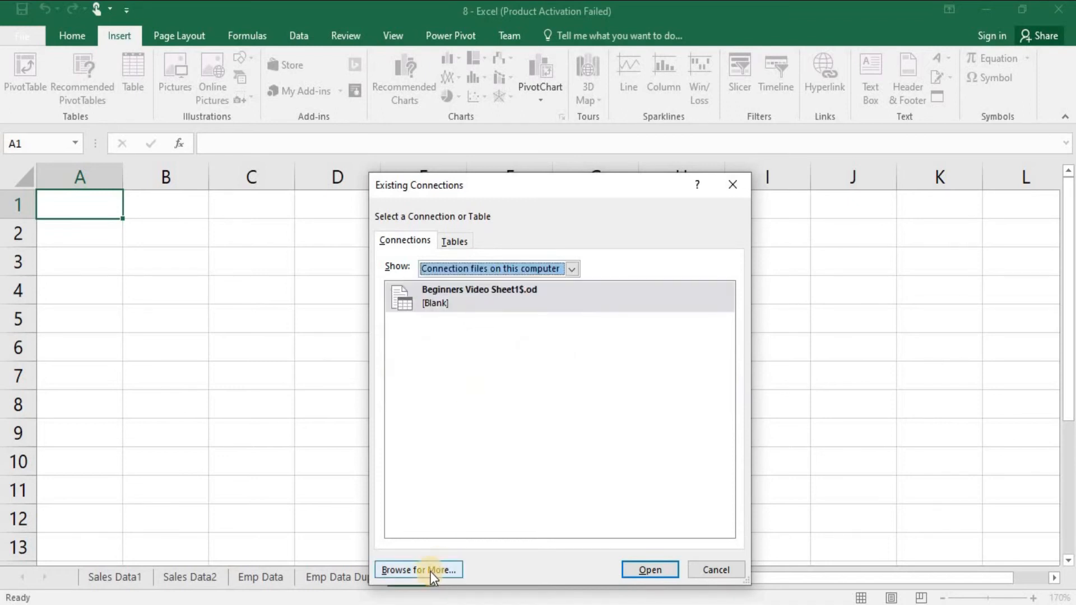
Connect to the sales table in the SalesJan2020 file on the Desktop and place the PivotTable at A1 of Sheet7
click(430, 570)
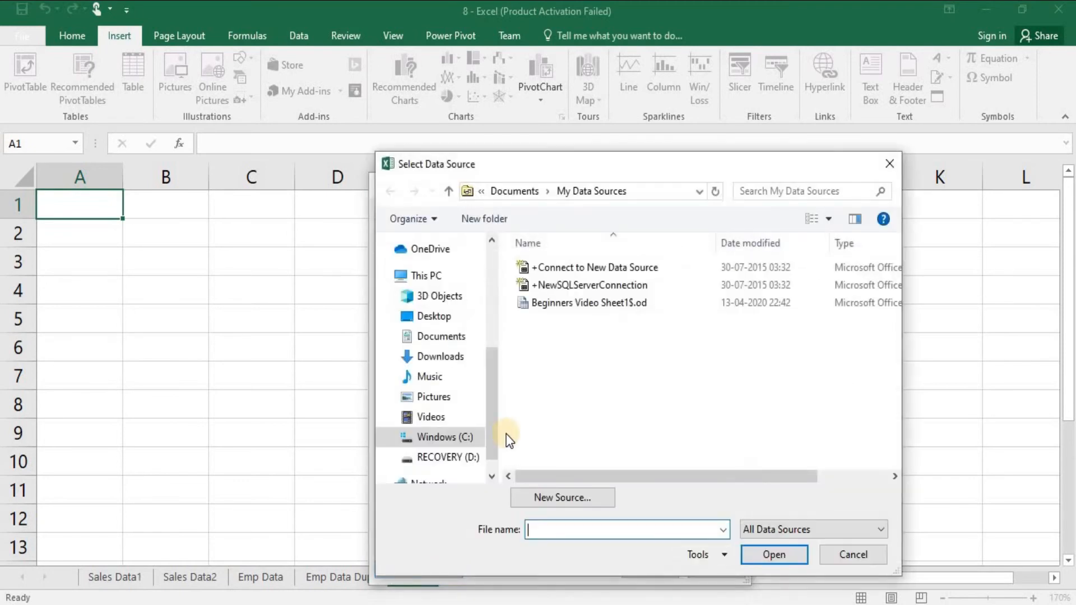
click(448, 319)
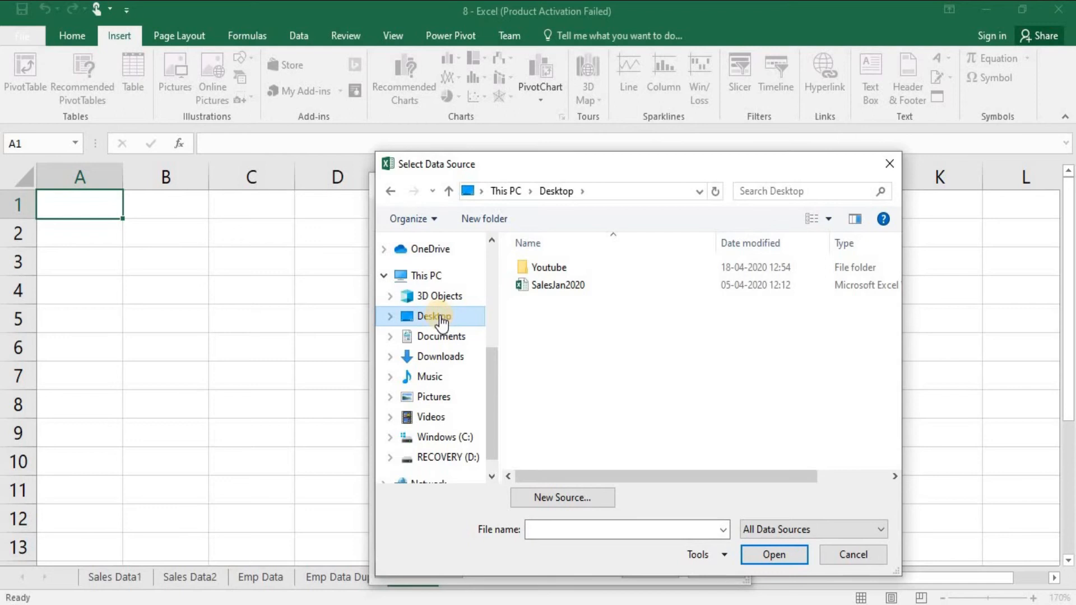
click(558, 286)
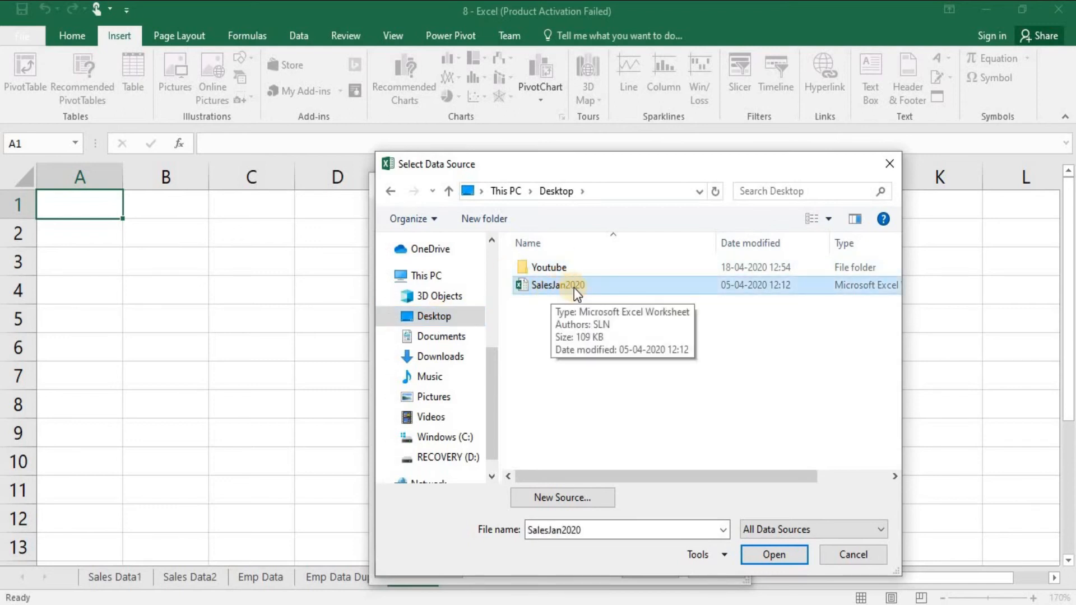
click(773, 555)
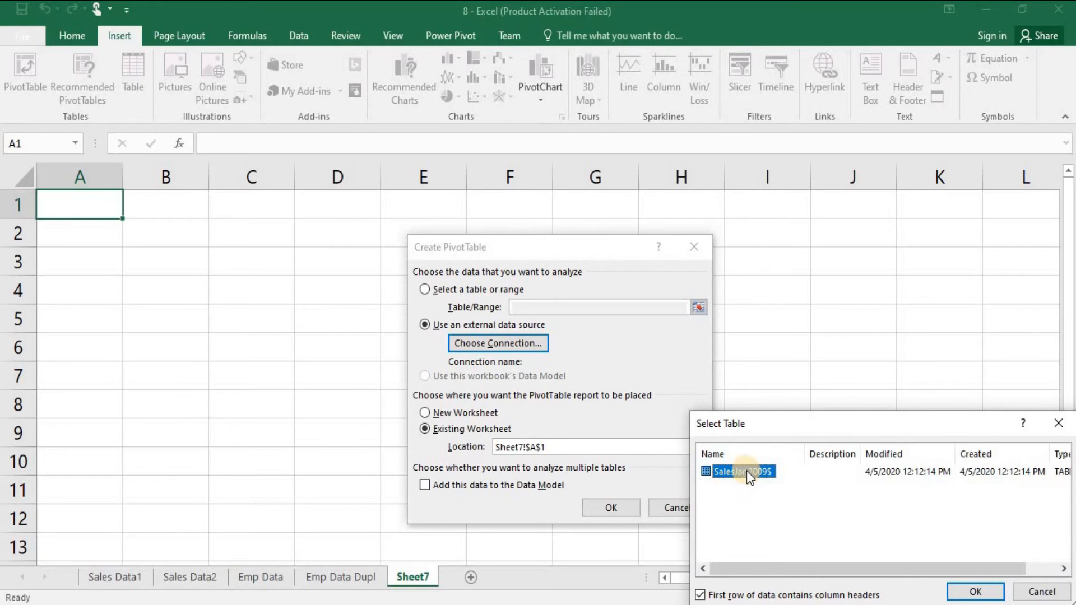
click(976, 592)
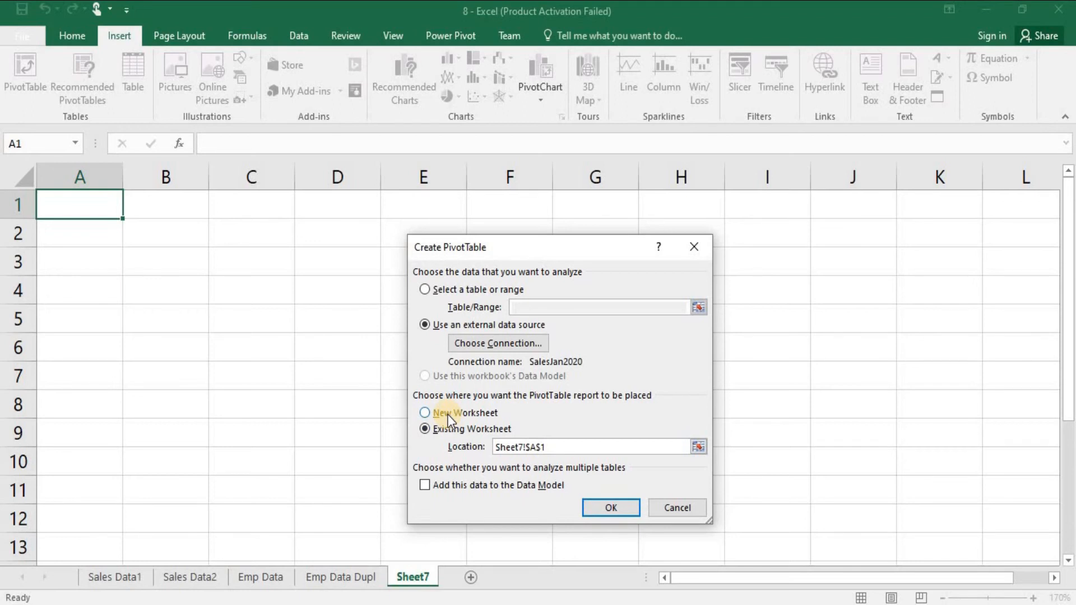
click(548, 447)
click(606, 508)
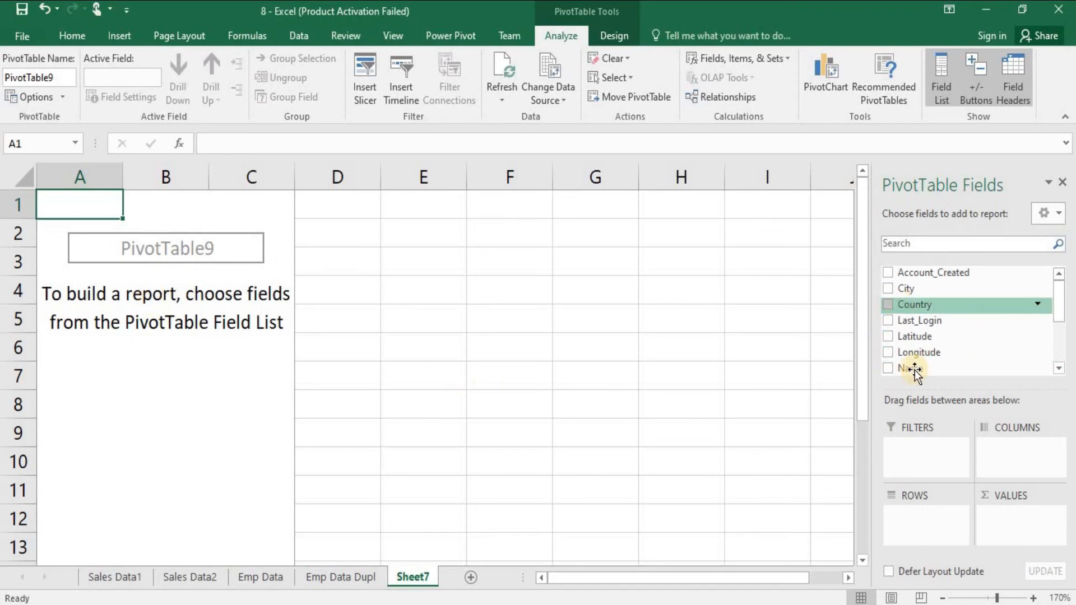
Add City to the rows of the new PivotTable and a second field to its values
drag(906, 289, 933, 519)
scroll(959, 310, down, 2)
drag(933, 296, 1009, 518)
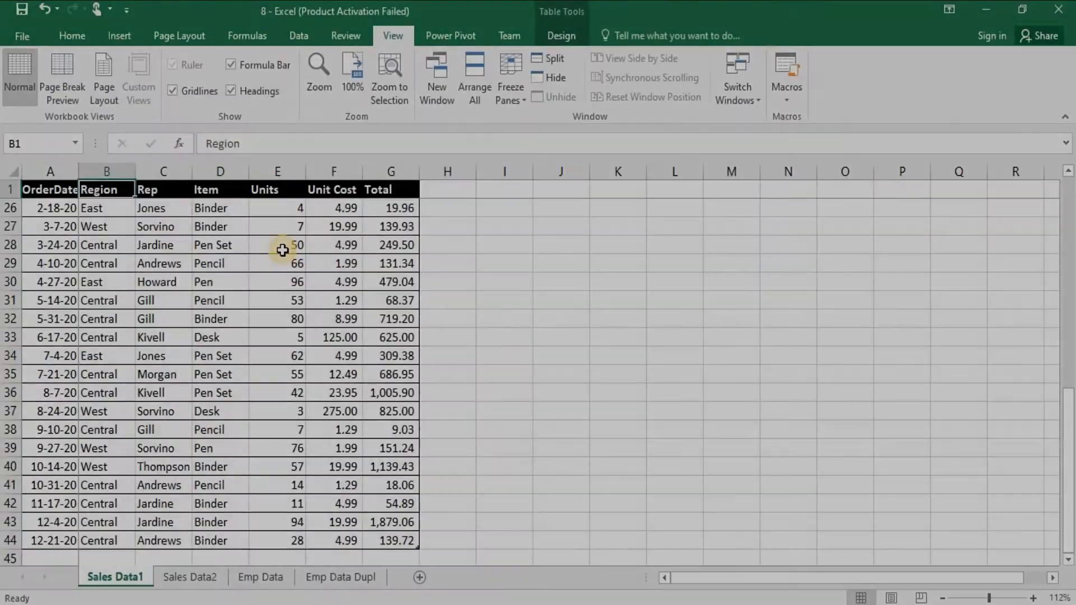
Insert the recommended PivotTable Sum of Unit Cost by Region from B1:G44 of Sales Data1
key(Up)
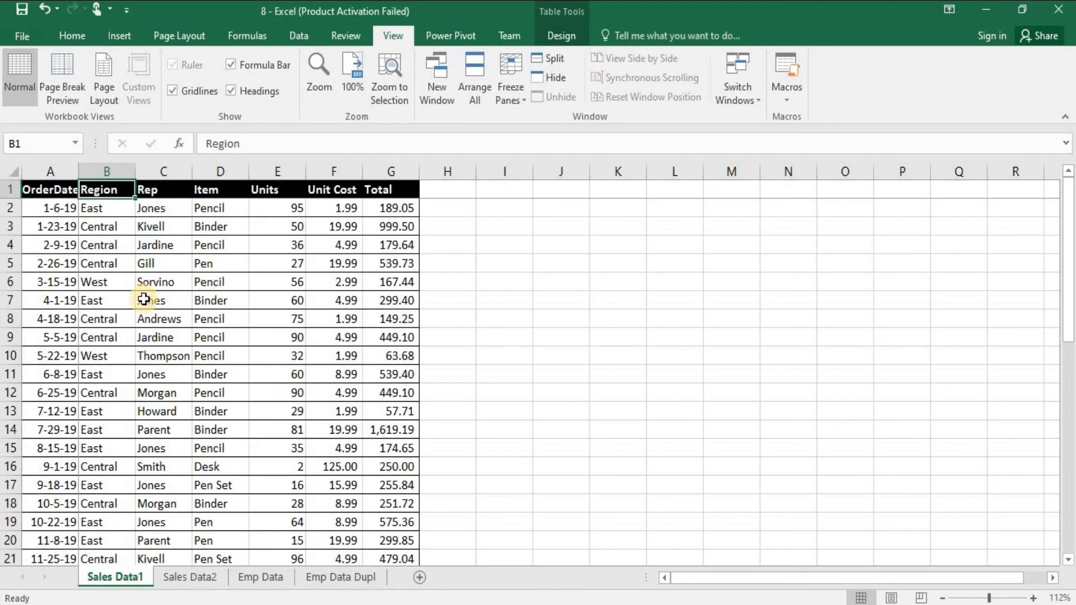
click(120, 36)
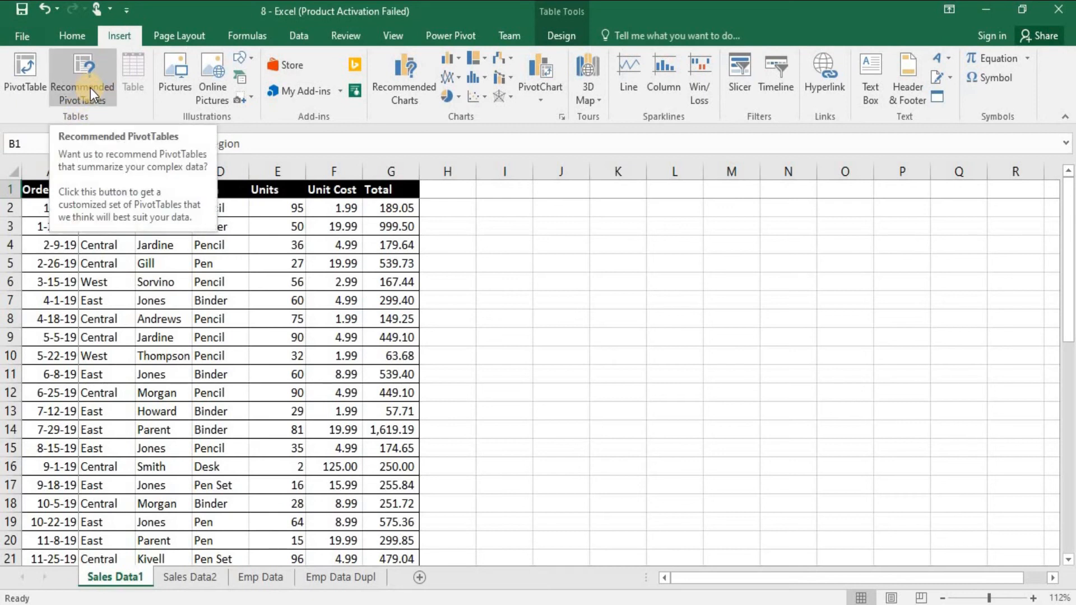
click(179, 318)
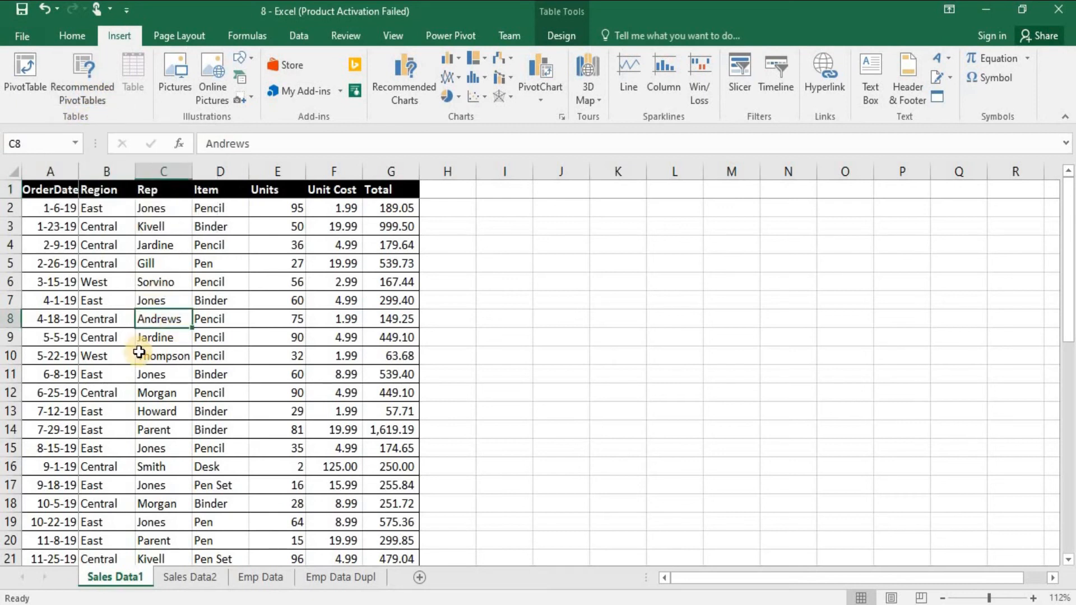
key(ctrl+Up)
key(Left)
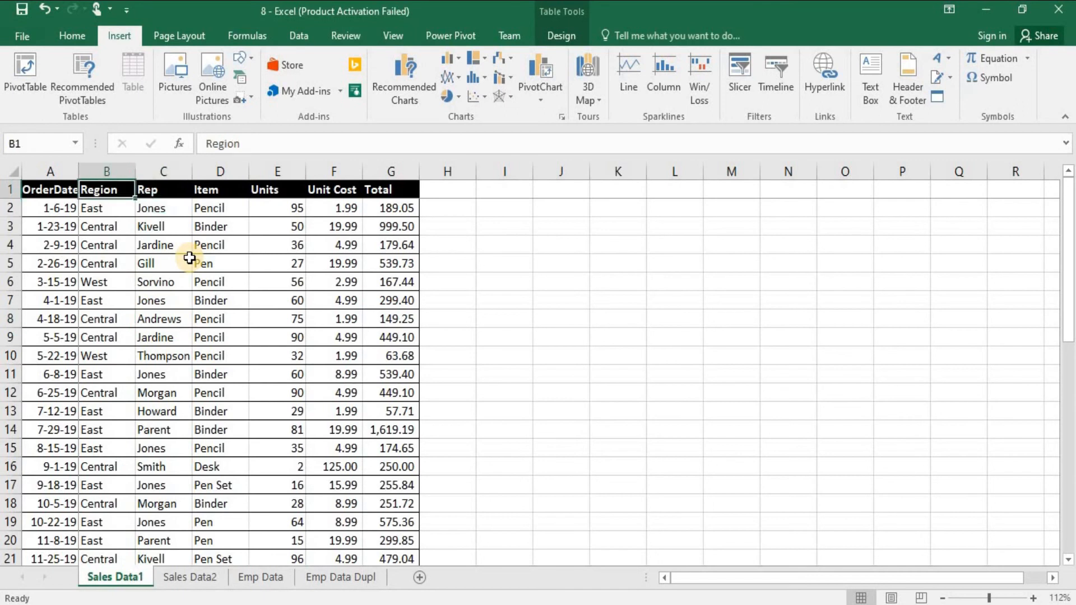
key(ctrl+shift+Right)
key(ctrl+shift+Down)
click(82, 74)
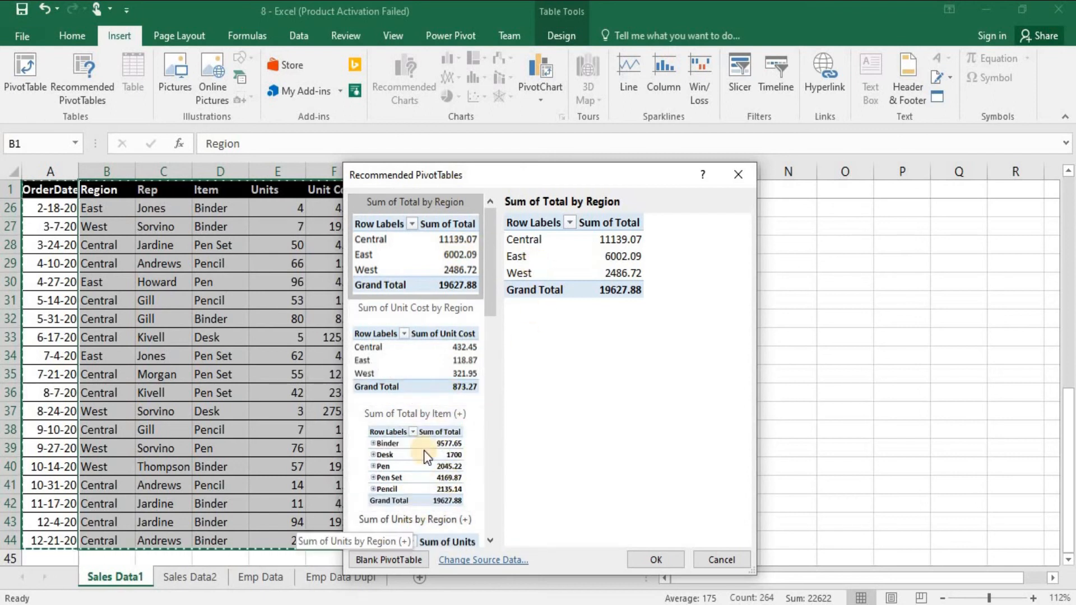
click(428, 351)
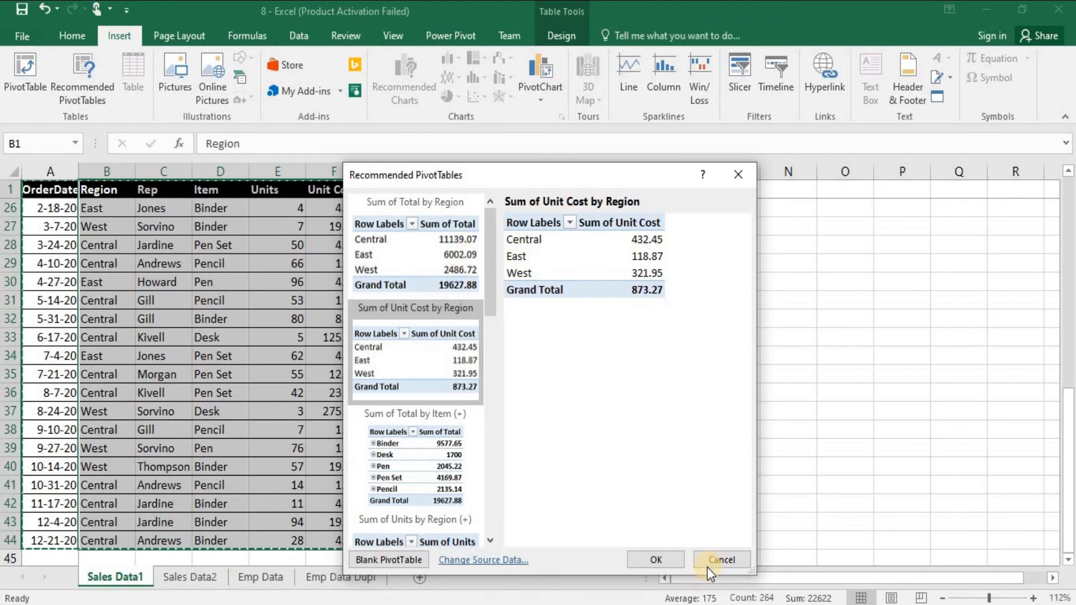
click(665, 560)
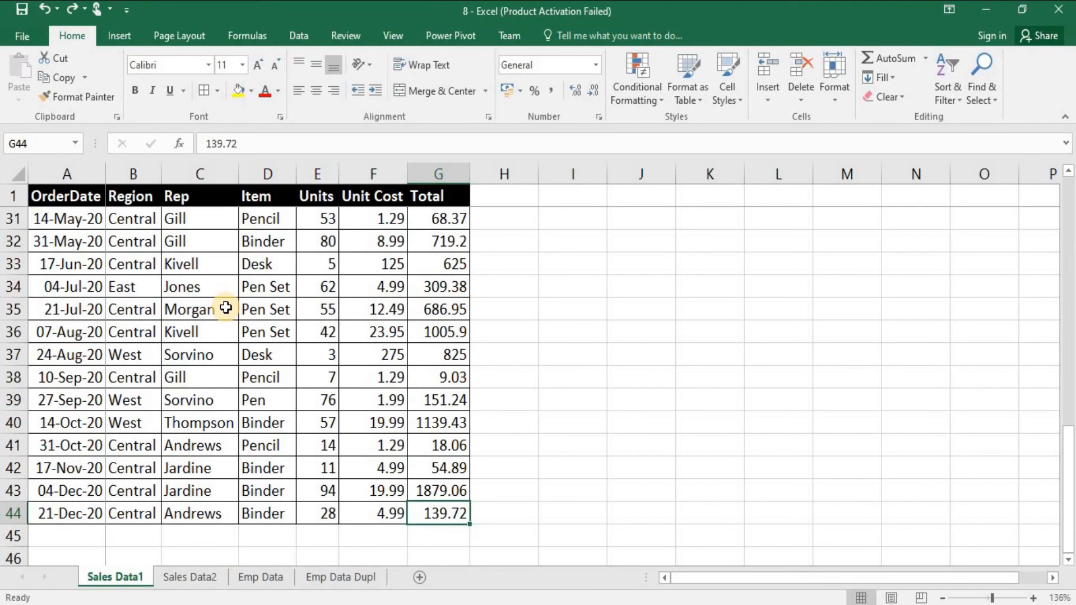
Convert the range A1:G44 of Sales Data1 into a table with headers
key(ctrl+shift+Up)
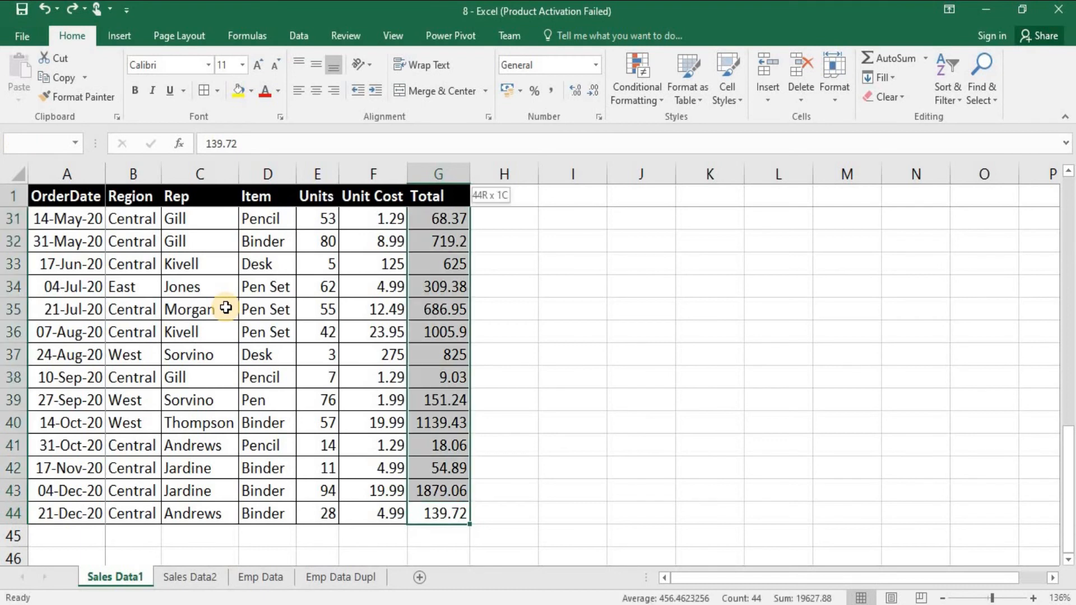
key(ctrl+shift+Left)
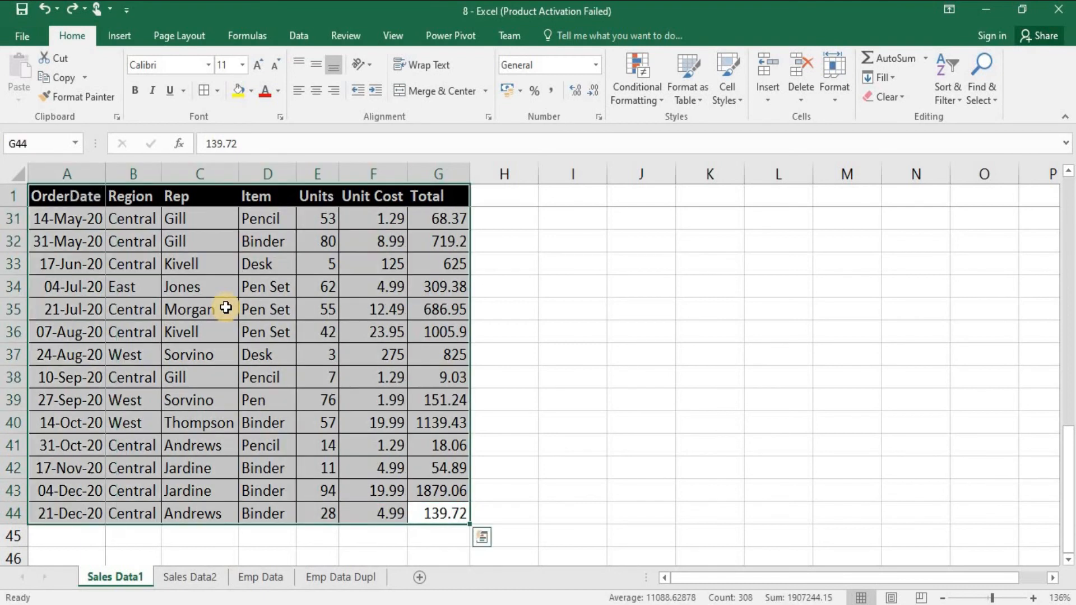
click(133, 32)
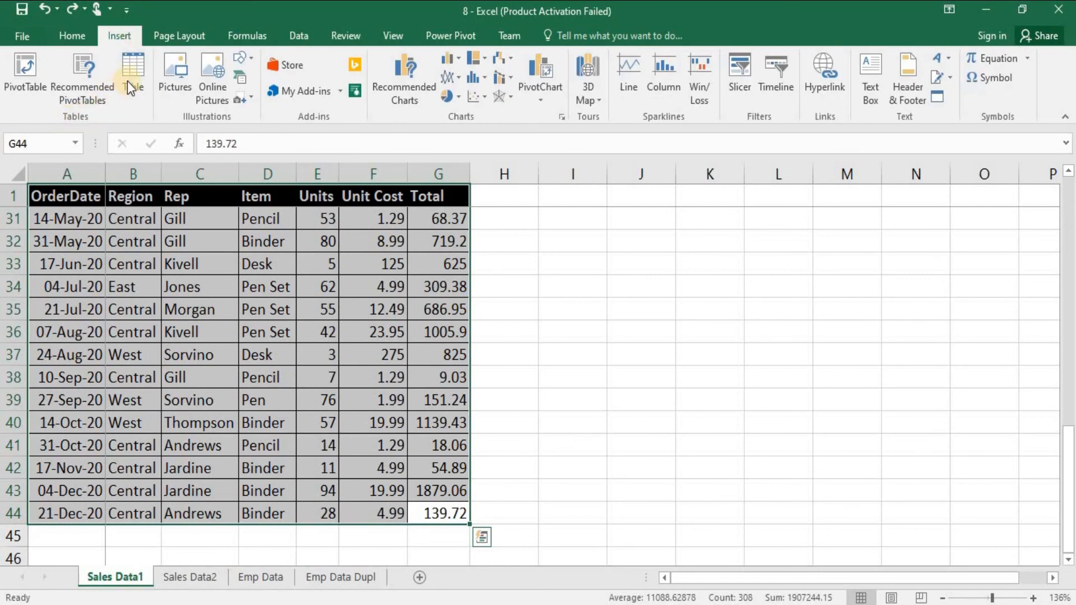
click(133, 76)
key(Return)
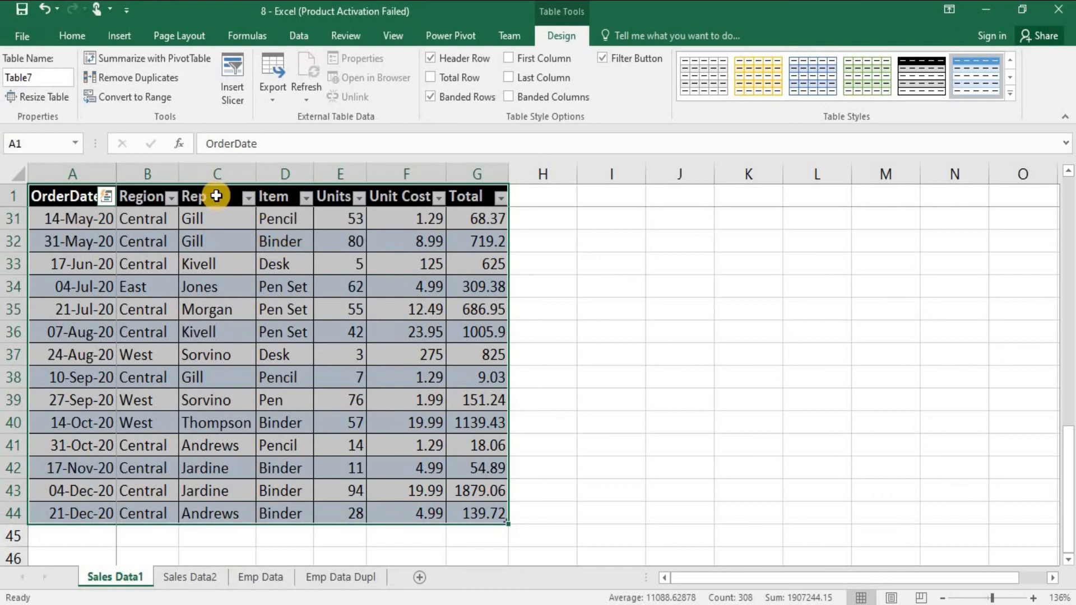
Insert a Region slicer for the sales table and place it beside the Total column
key(Down)
key(Up)
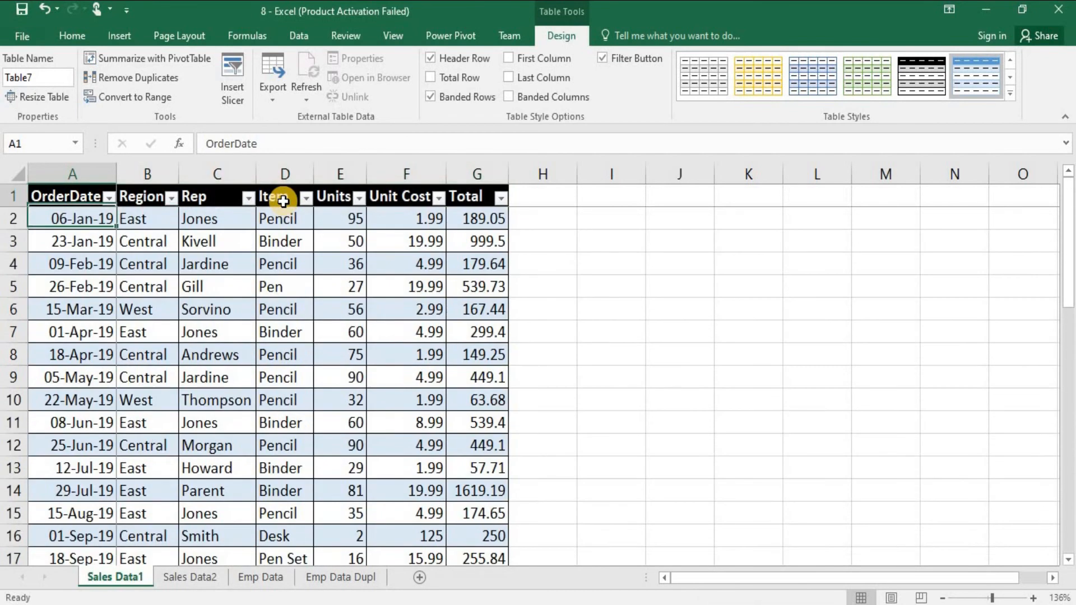
key(ctrl+Right)
key(Down)
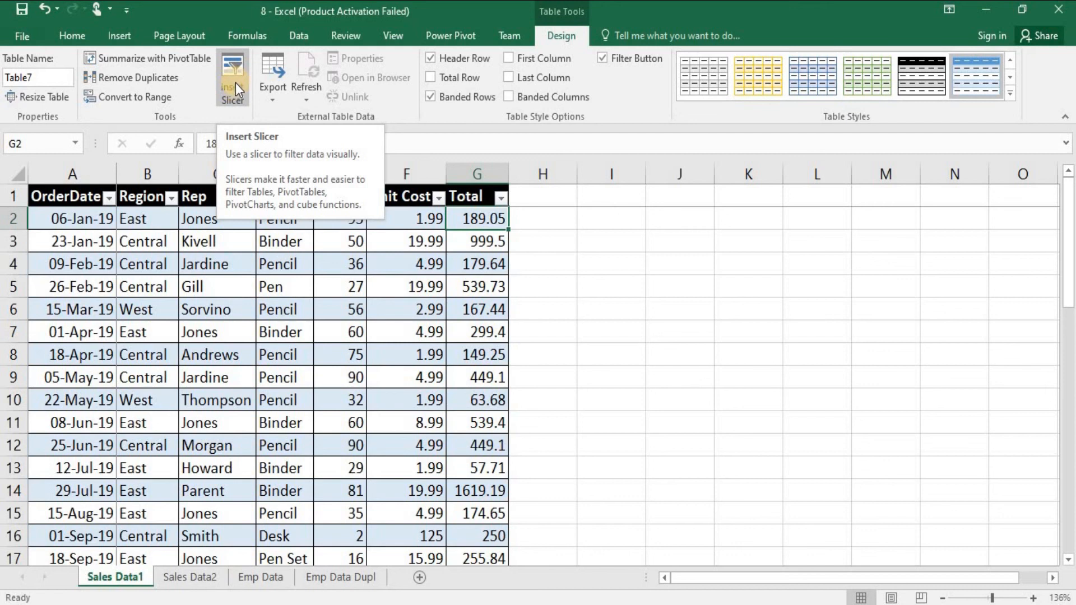
click(227, 96)
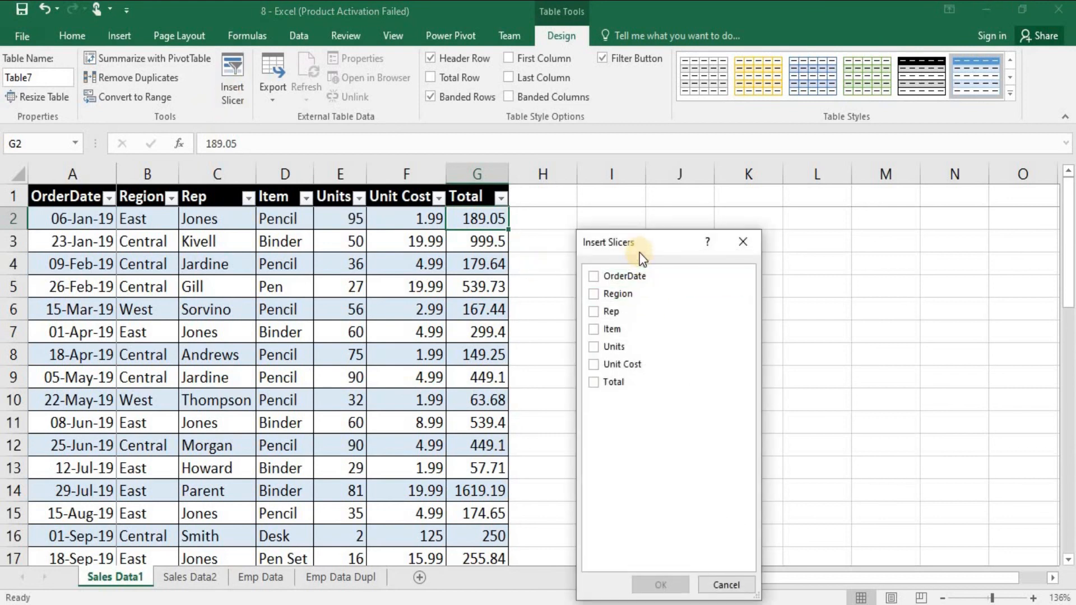
drag(640, 248, 641, 226)
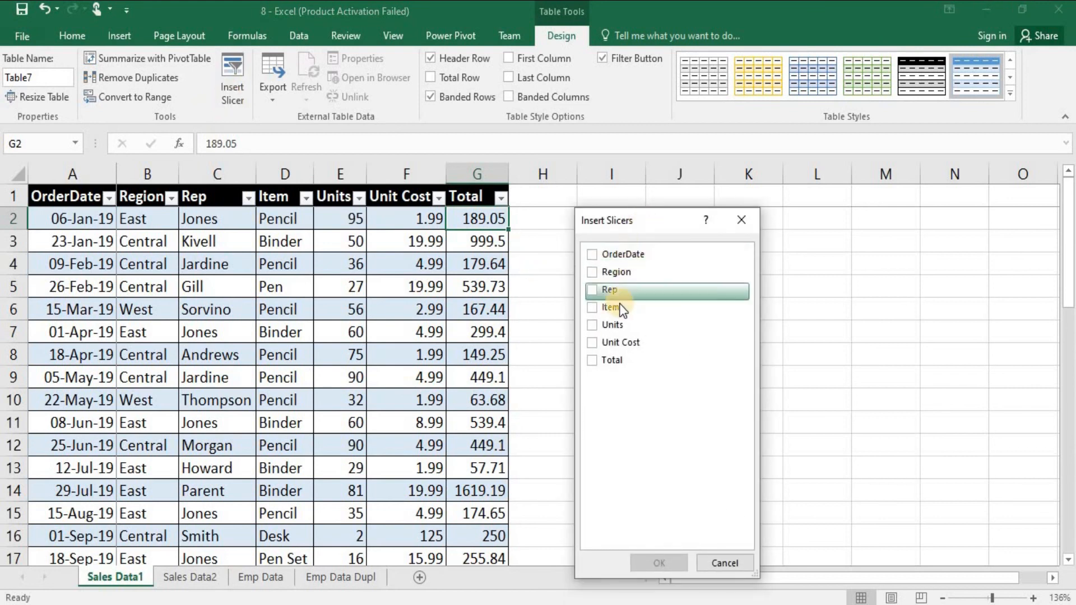
click(600, 273)
click(659, 563)
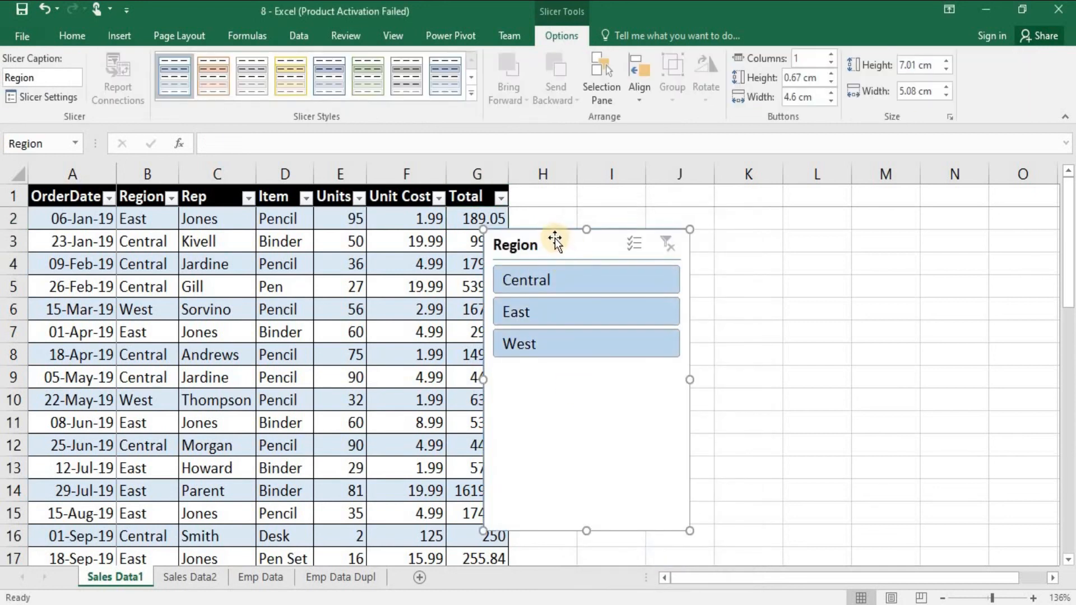
drag(554, 241, 601, 227)
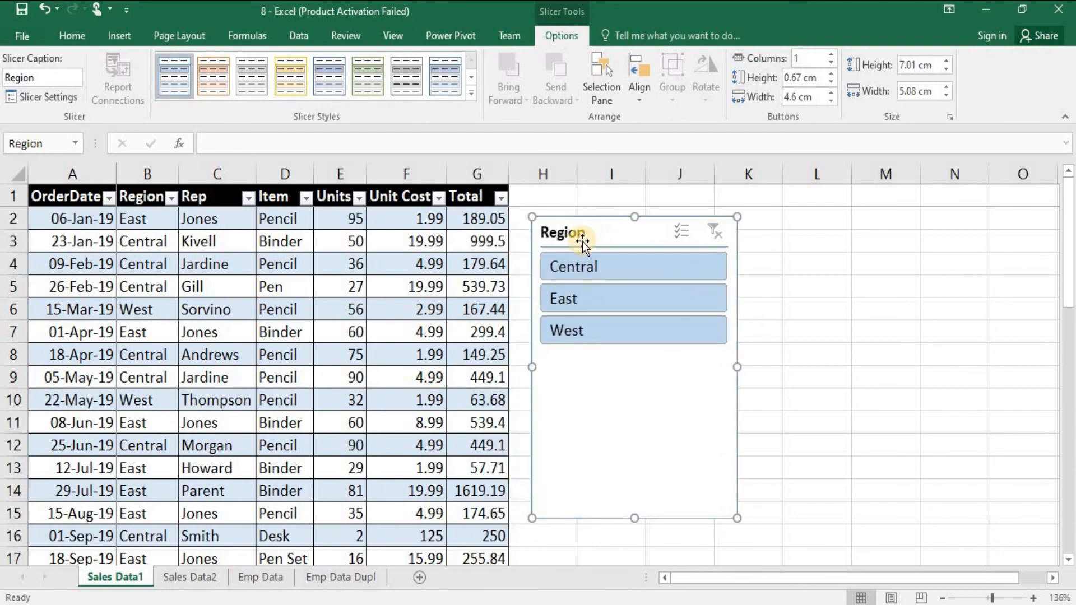
Filter the sales table with the Region slicer by Central, East and finally West
click(587, 270)
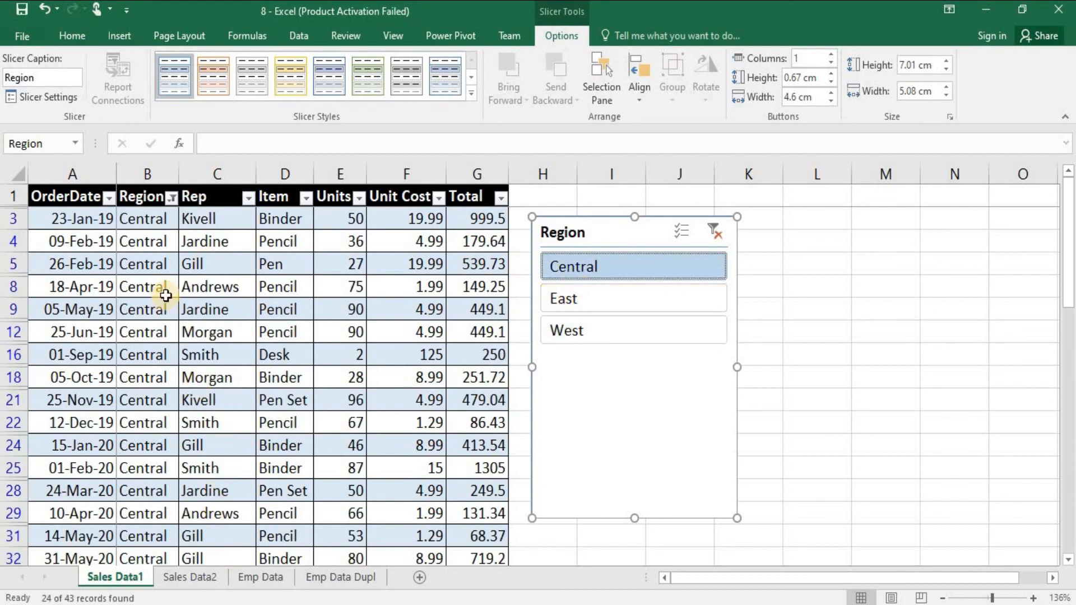
click(577, 298)
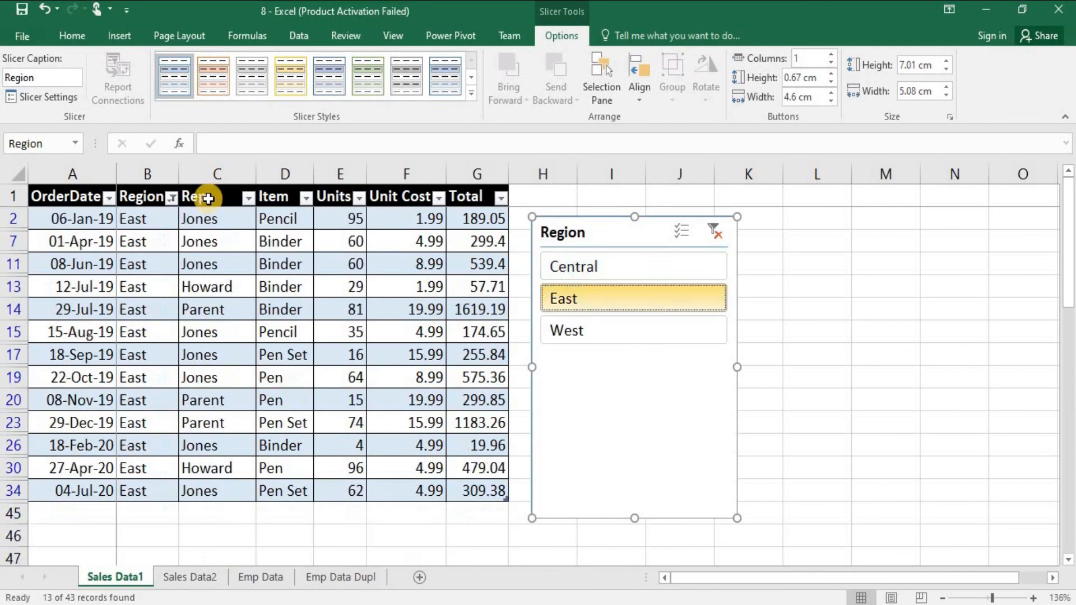
click(570, 324)
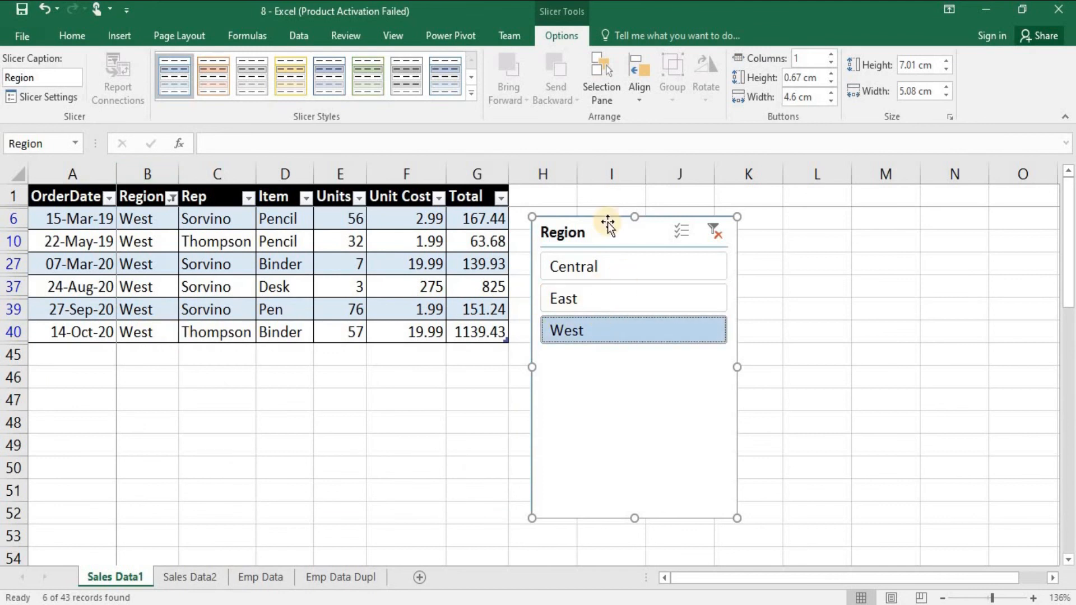
key(Escape)
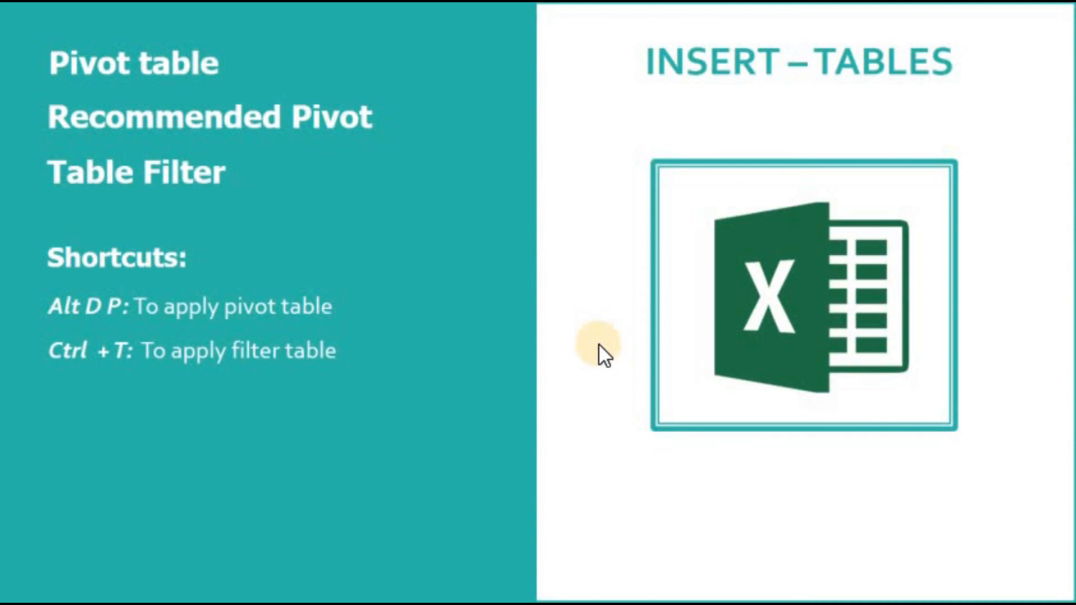
key(Right)
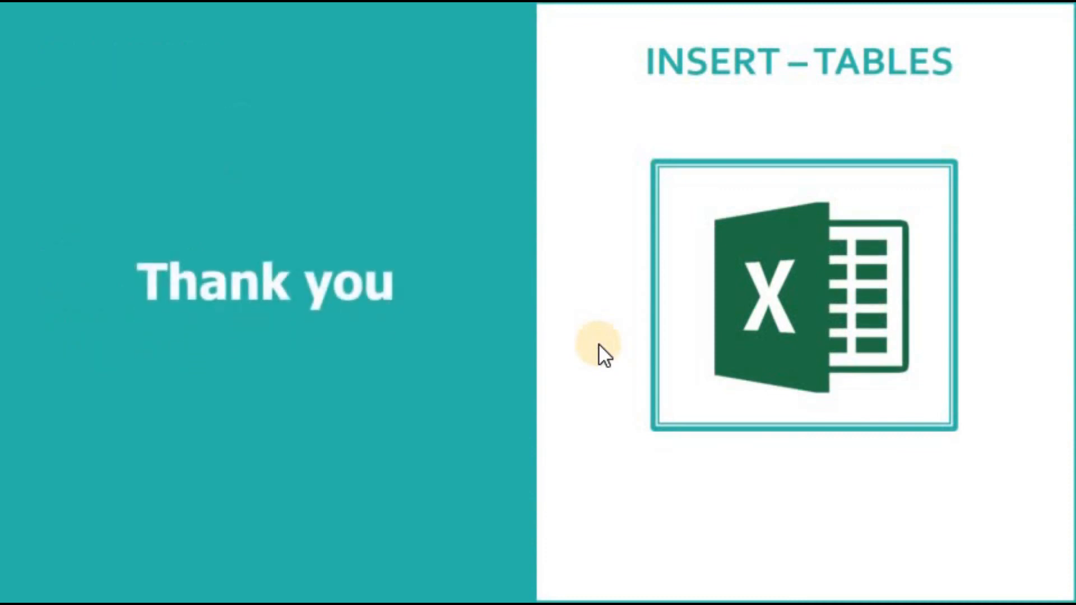